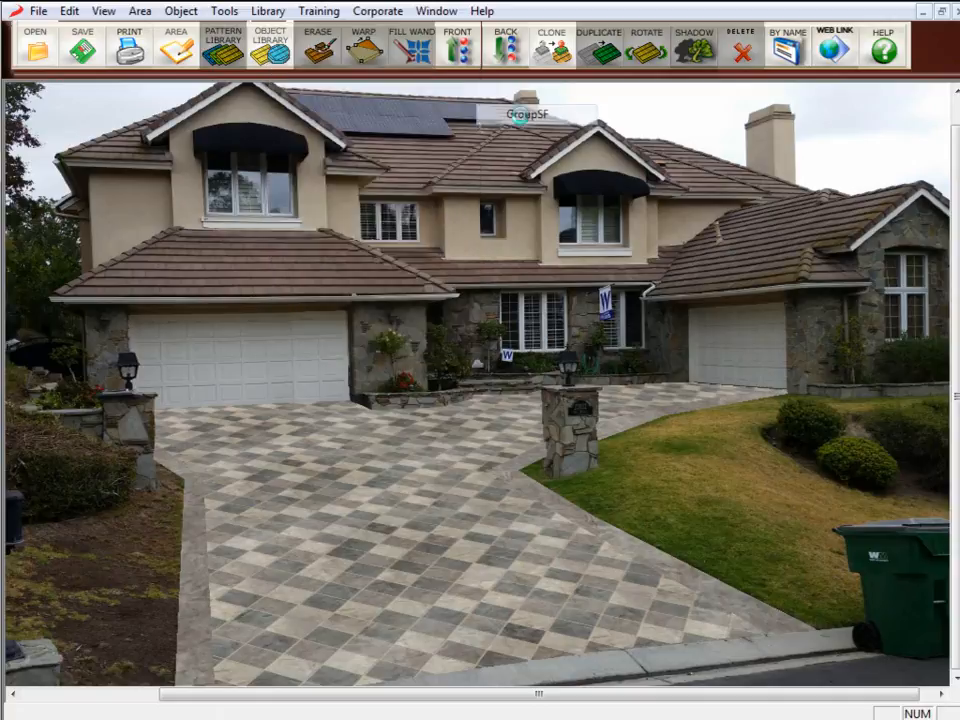
Place the Dark_paltinum__Limestone compass circle from the object library on the driveway at a reduced size
left_click(745, 251)
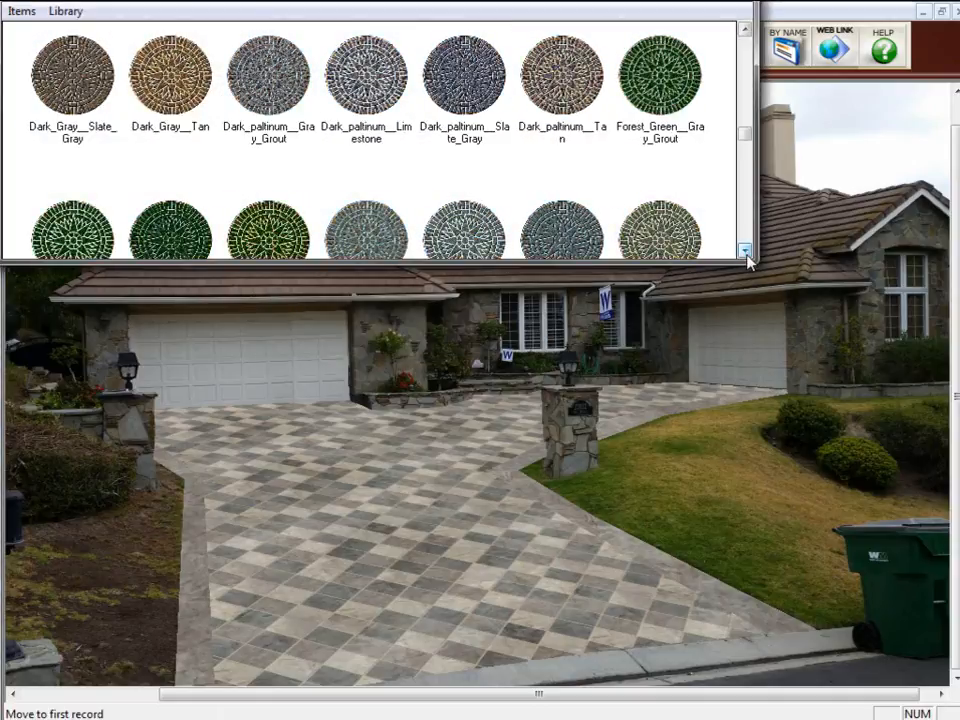
left_click(367, 95)
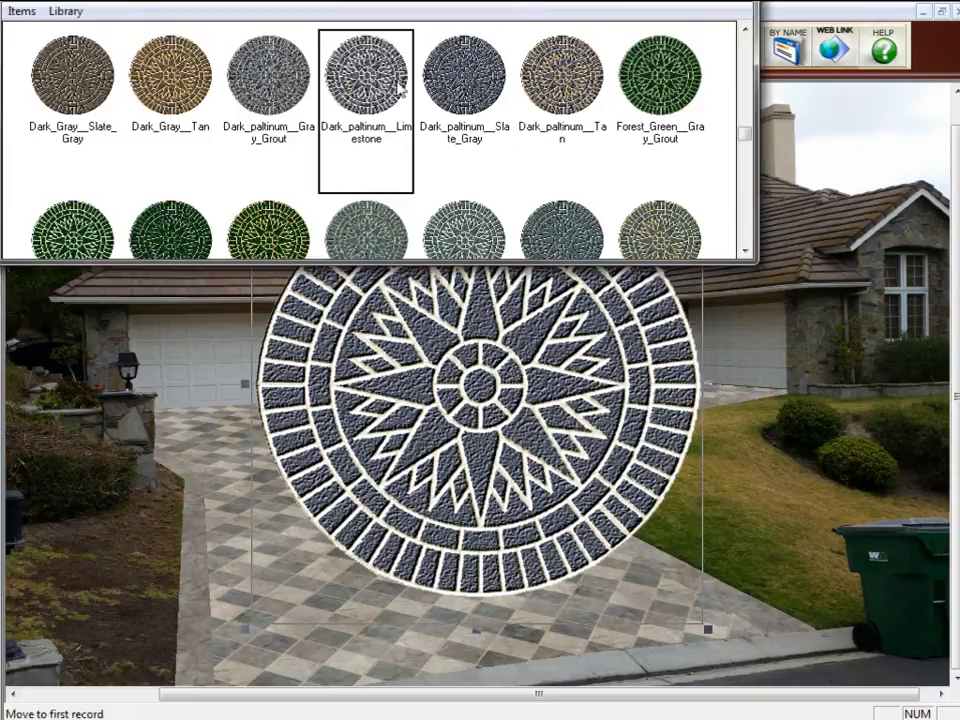
left_click(65, 14)
left_click(75, 40)
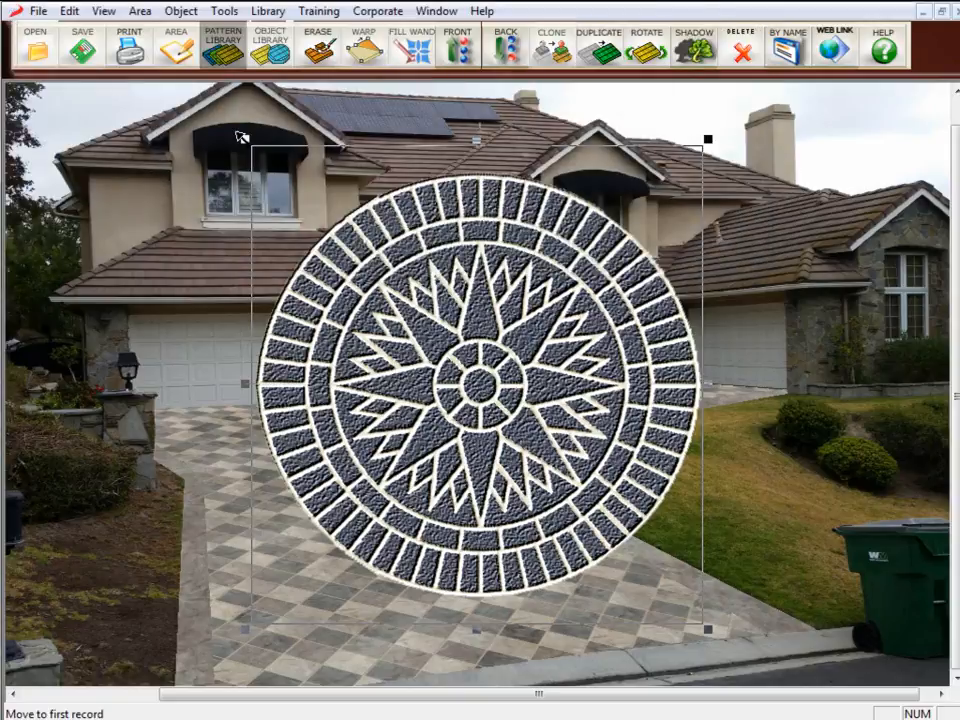
left_click_drag(243, 137, 291, 242)
left_click_drag(520, 468, 418, 503)
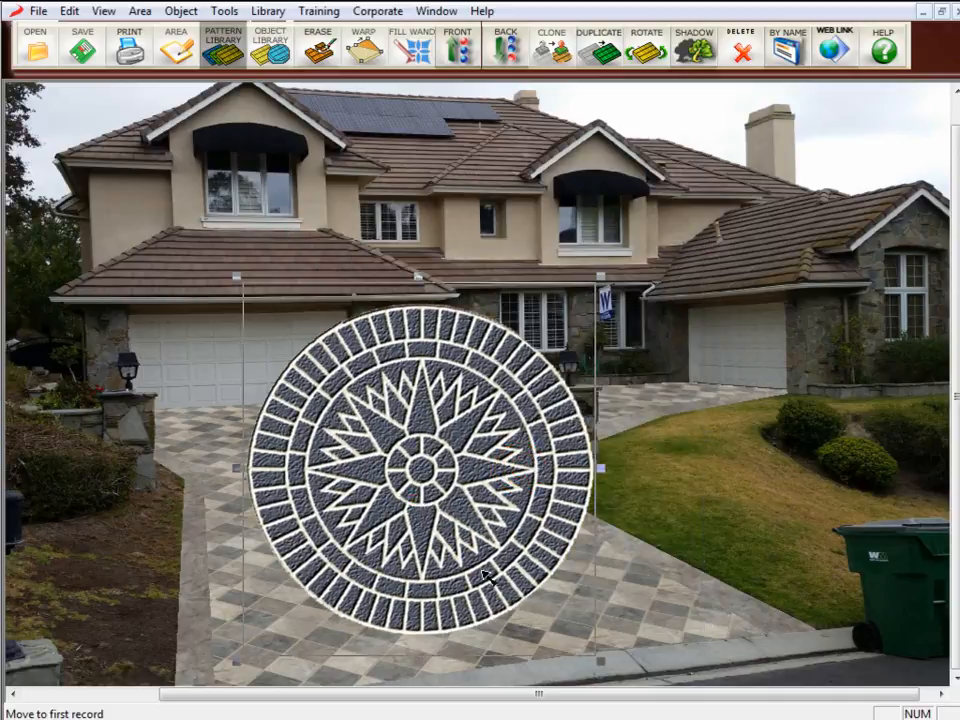
Try a free warp that lays the compass circle flat on the driveway, and reset the warp
left_click(368, 52)
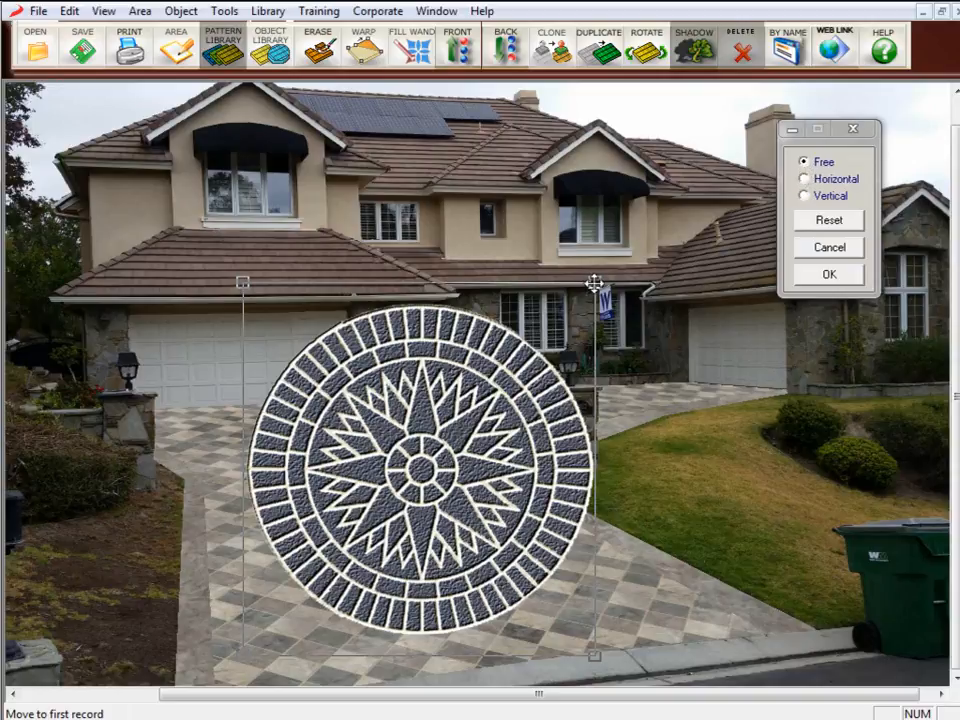
left_click_drag(595, 284, 350, 368)
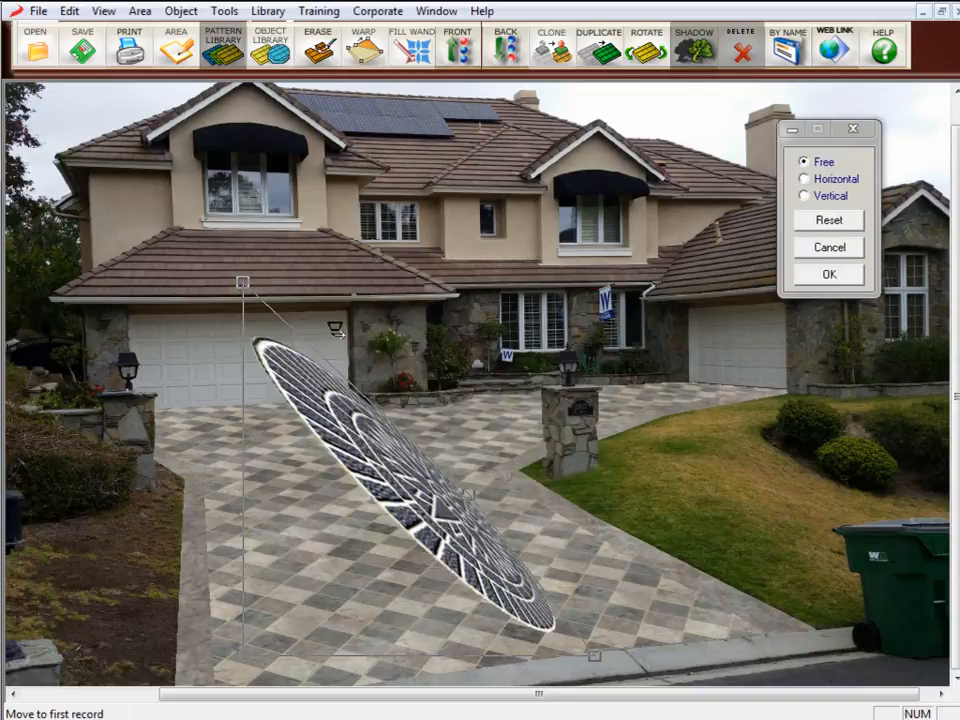
left_click_drag(241, 281, 270, 495)
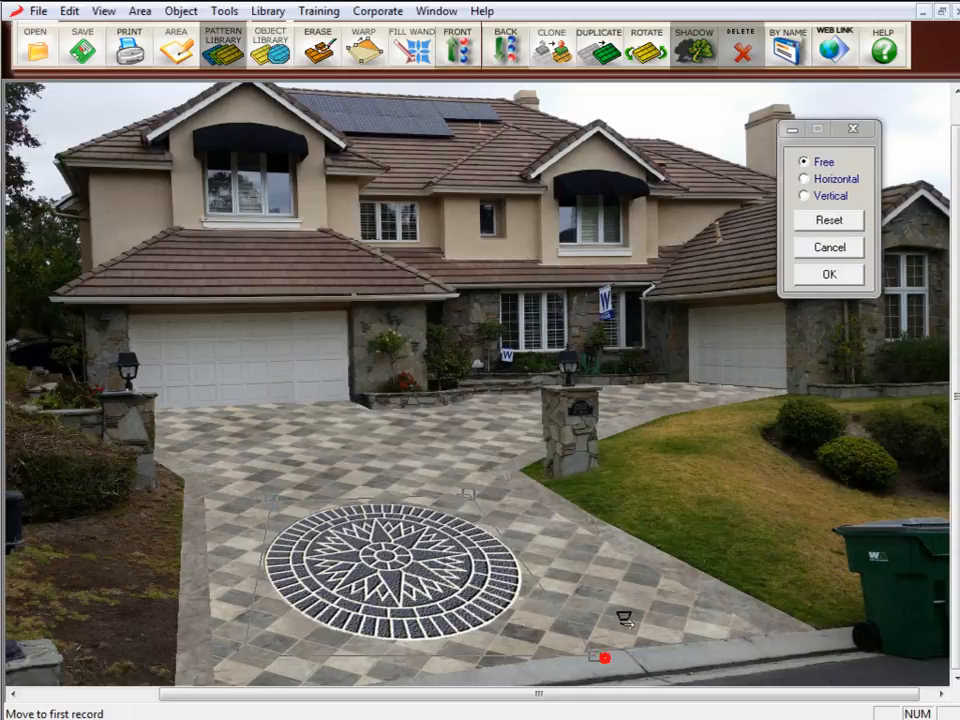
left_click_drag(595, 654, 516, 621)
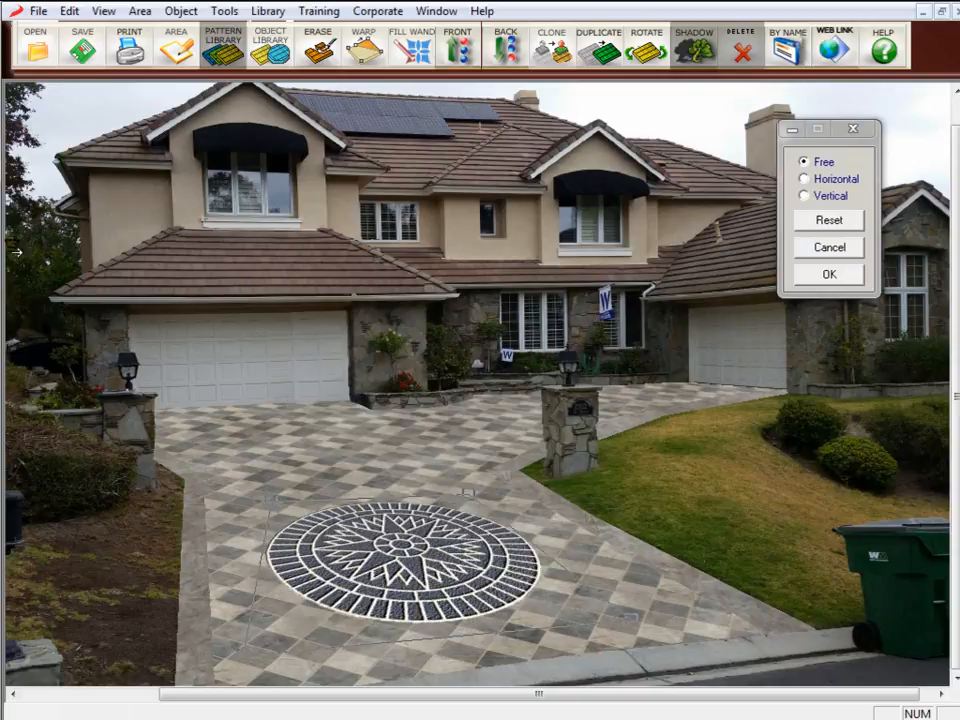
left_click(850, 220)
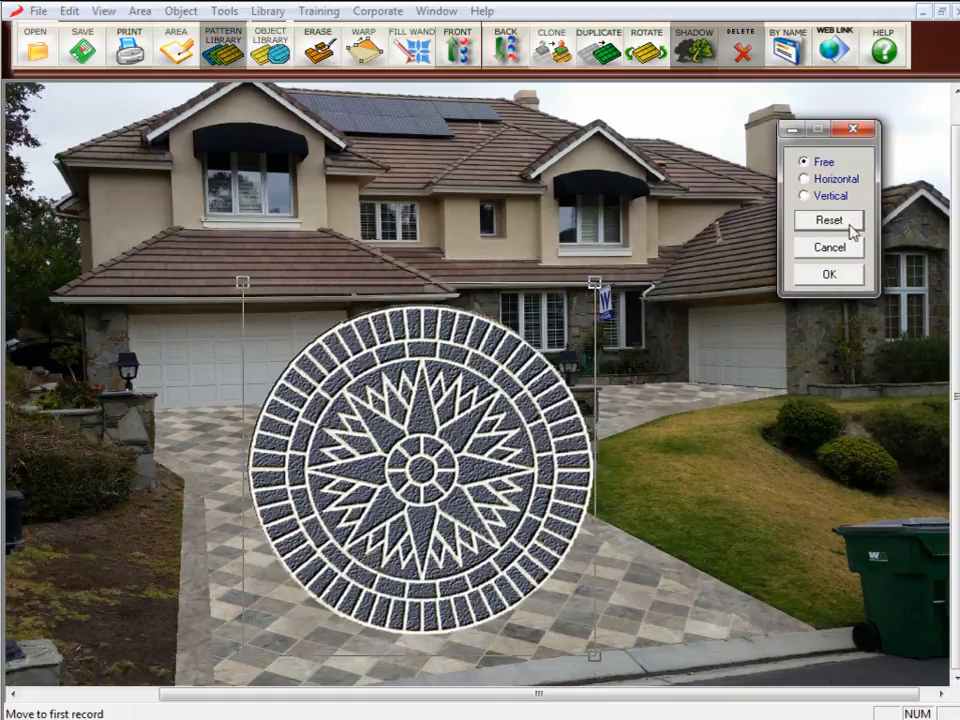
Warp the compass circle in Horizontal mode to lie flat in the driveway's perspective, switch to Free mode and apply the warp
left_click(834, 180)
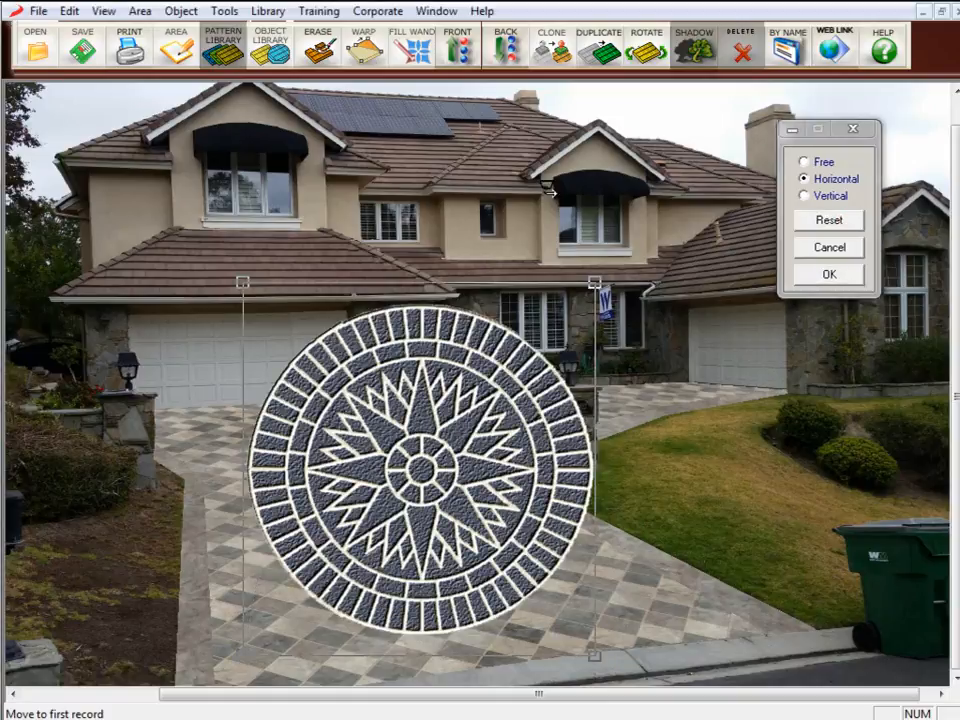
left_click_drag(242, 280, 270, 497)
left_click_drag(597, 496, 527, 489)
left_click_drag(596, 654, 658, 619)
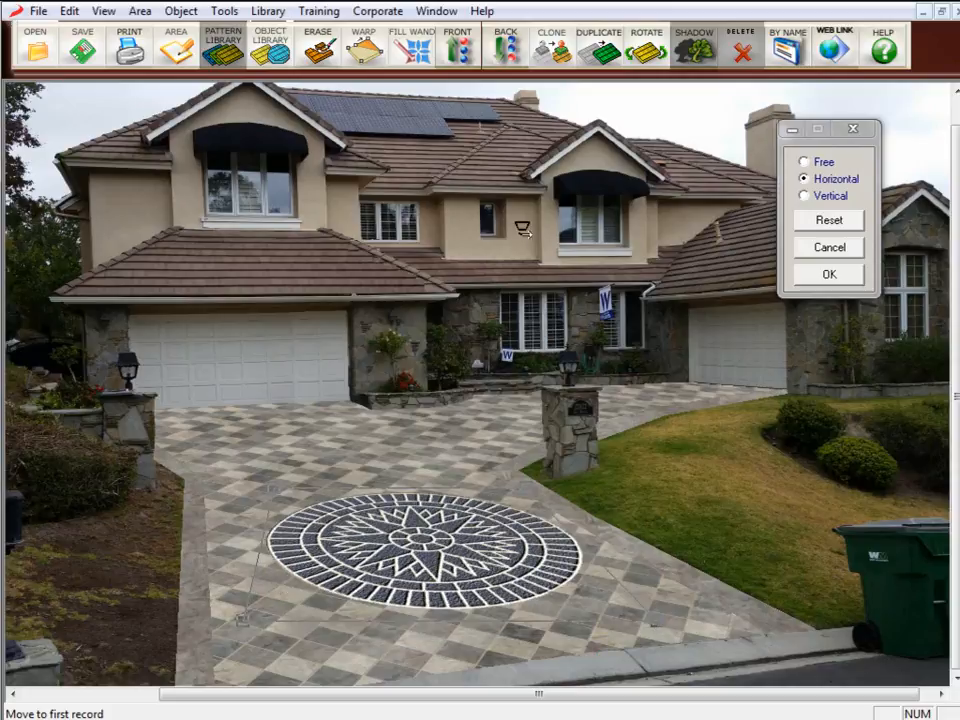
left_click(805, 162)
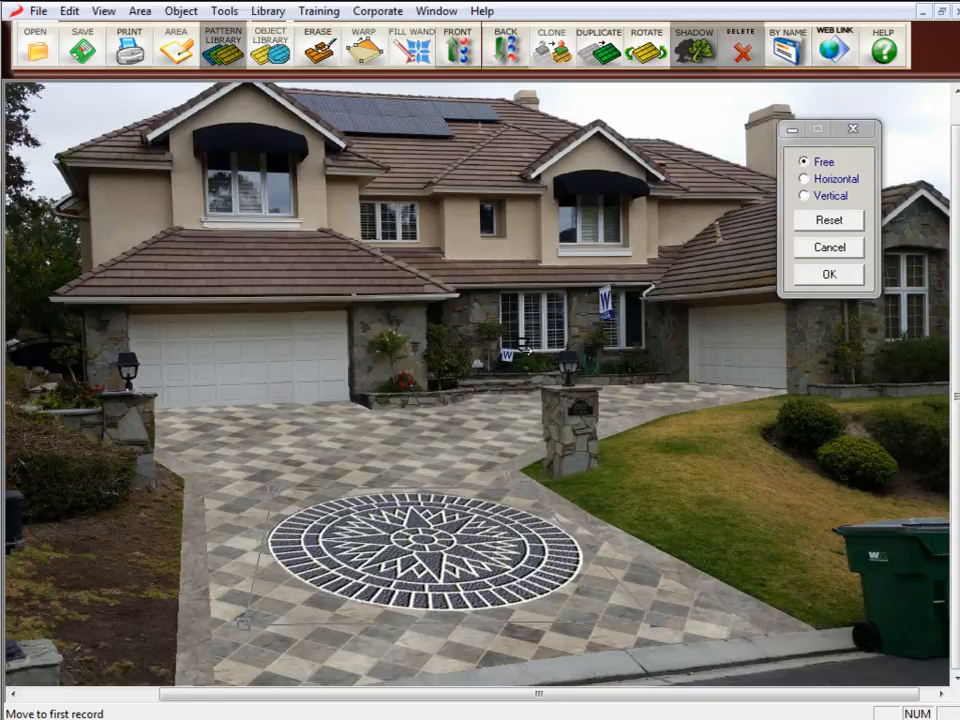
left_click(832, 275)
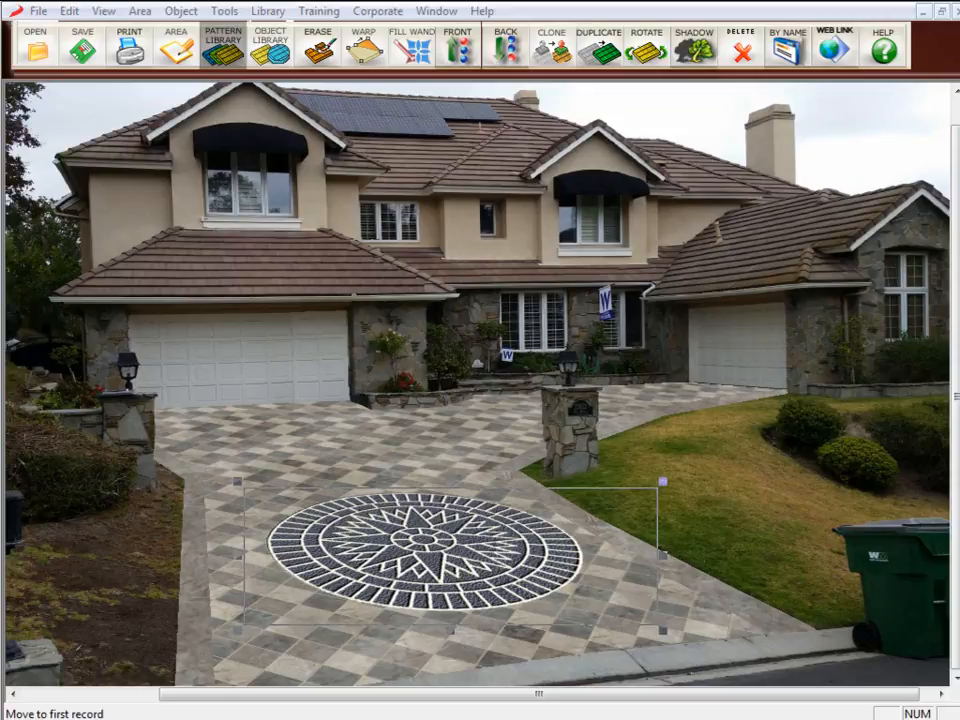
Recolor the driveway medallion with a light blue design from the Compass Circles library
left_click(270, 45)
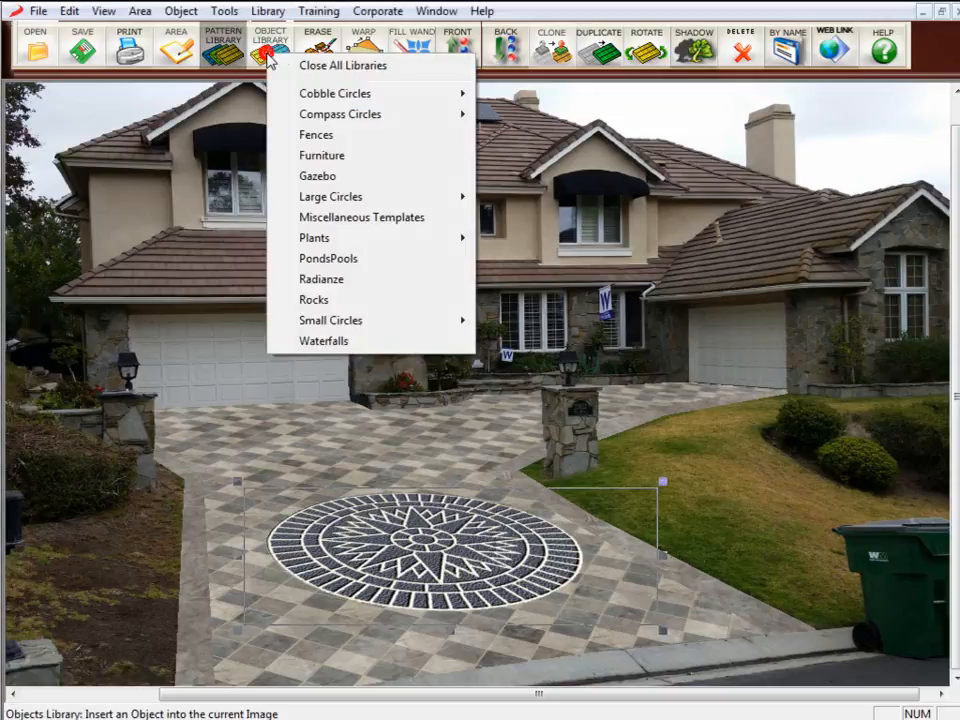
mouse_move(348, 116)
left_click(492, 114)
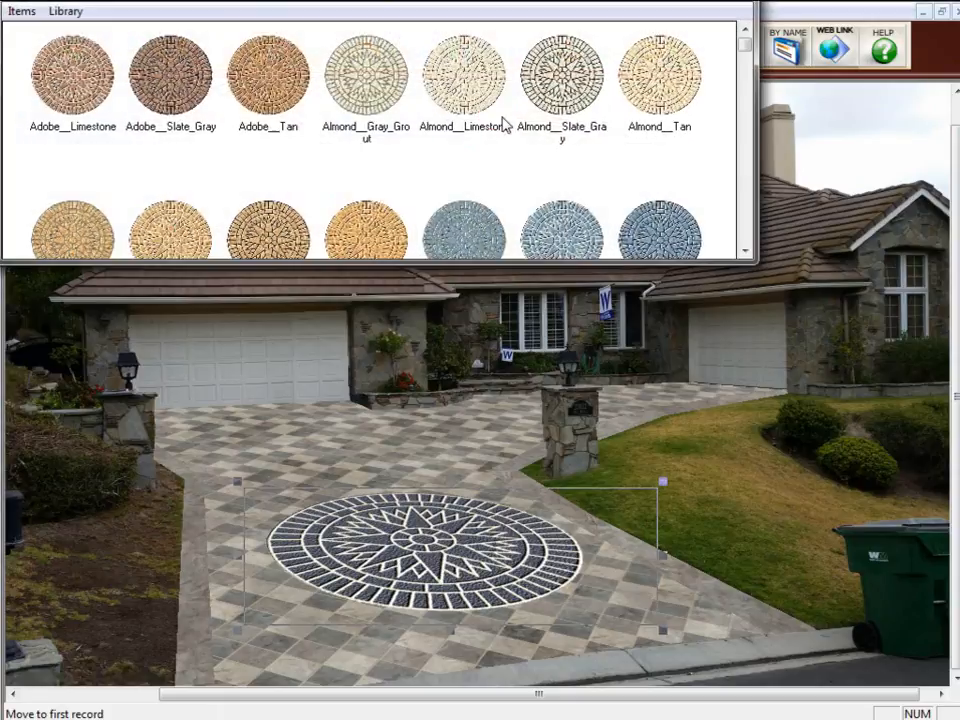
left_click_drag(587, 242, 447, 549)
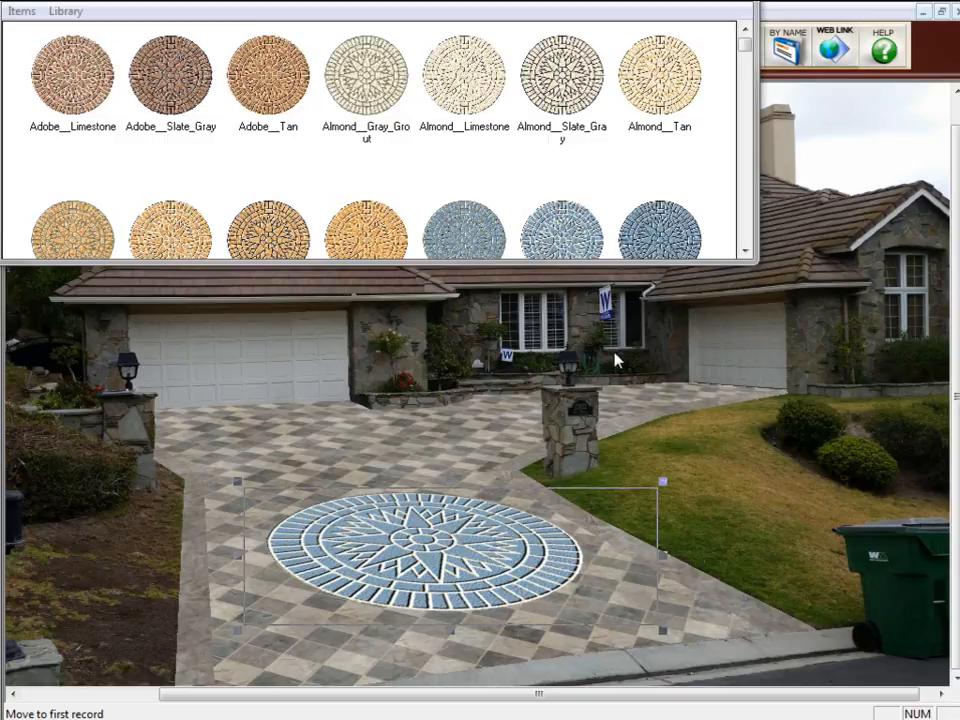
Recolor the medallion with the cream compass circle that has gray grout lines
left_click(746, 250)
left_click(746, 250)
left_click_drag(470, 220, 482, 460)
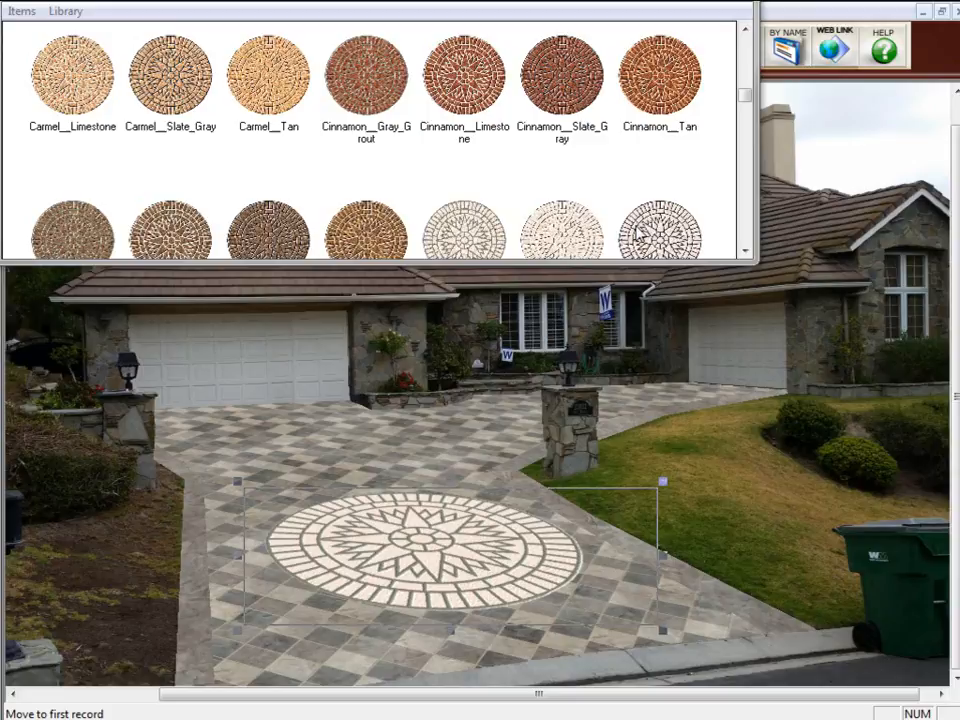
Recolor the medallion with the Dark_paltinum__Gray_Grout compass circle
left_click(745, 250)
left_click(745, 250)
left_click_drag(265, 80, 405, 535)
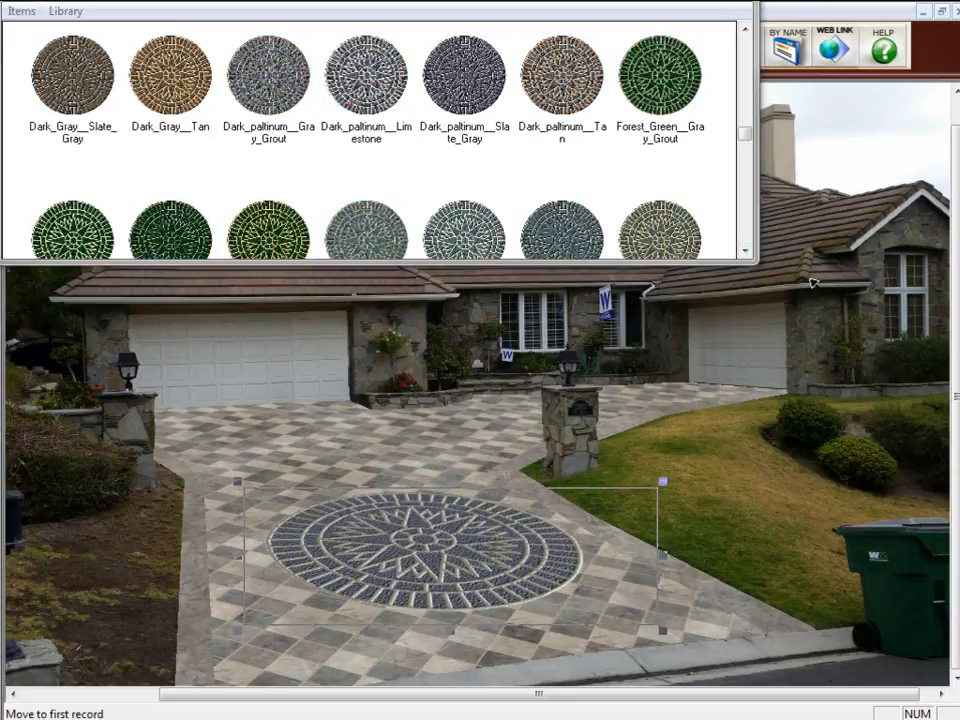
Browse further compass circle colors, close the library and delete the medallion from the driveway
left_click(744, 251)
left_click(744, 251)
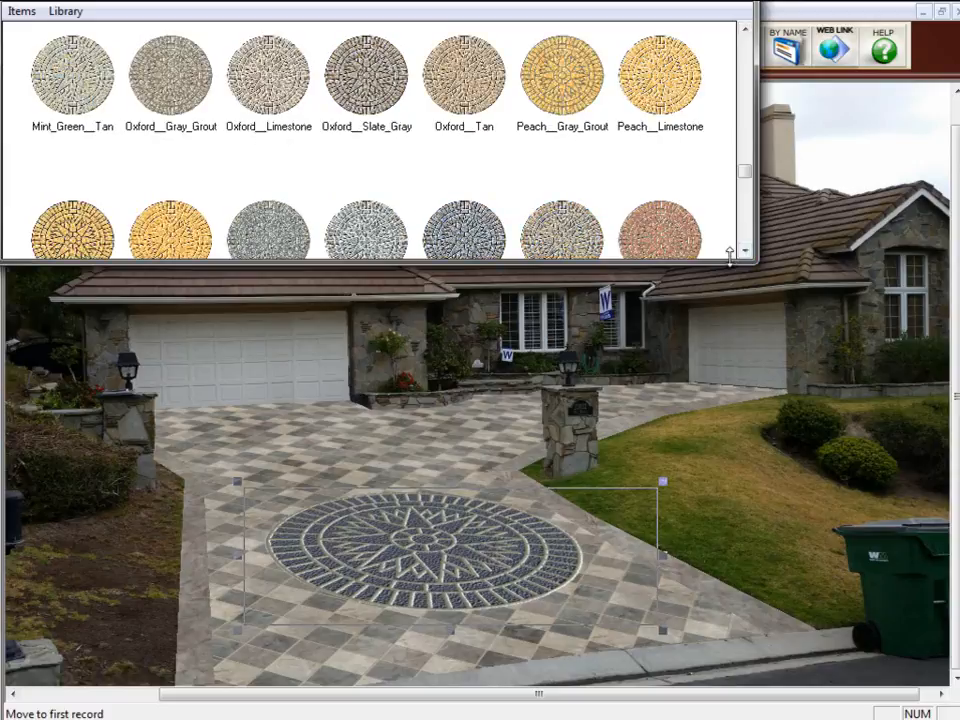
left_click(643, 247)
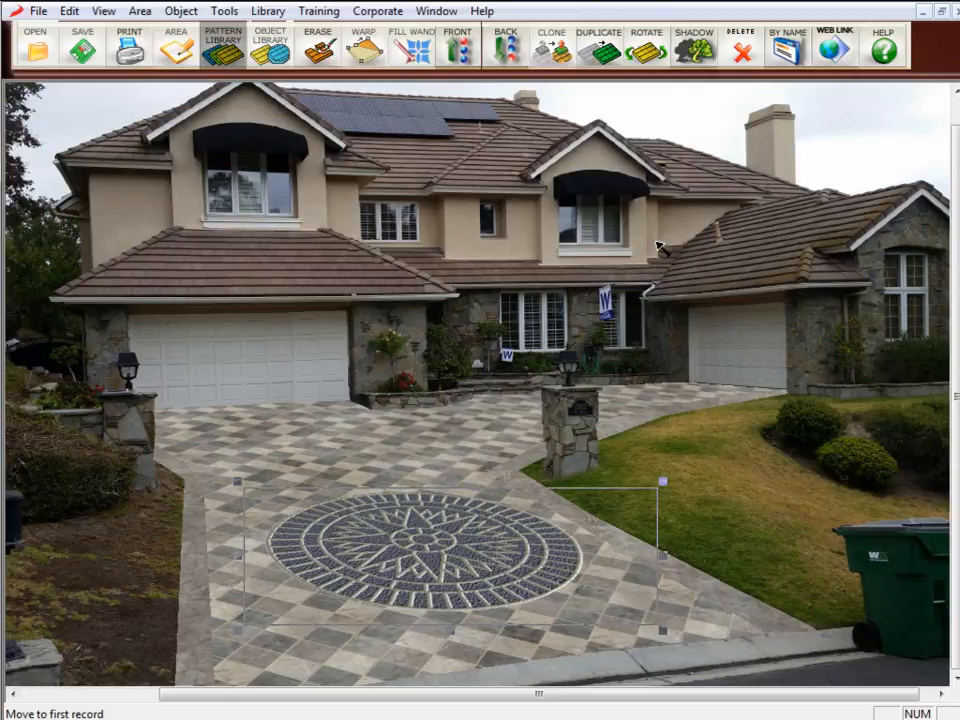
key("Delete")
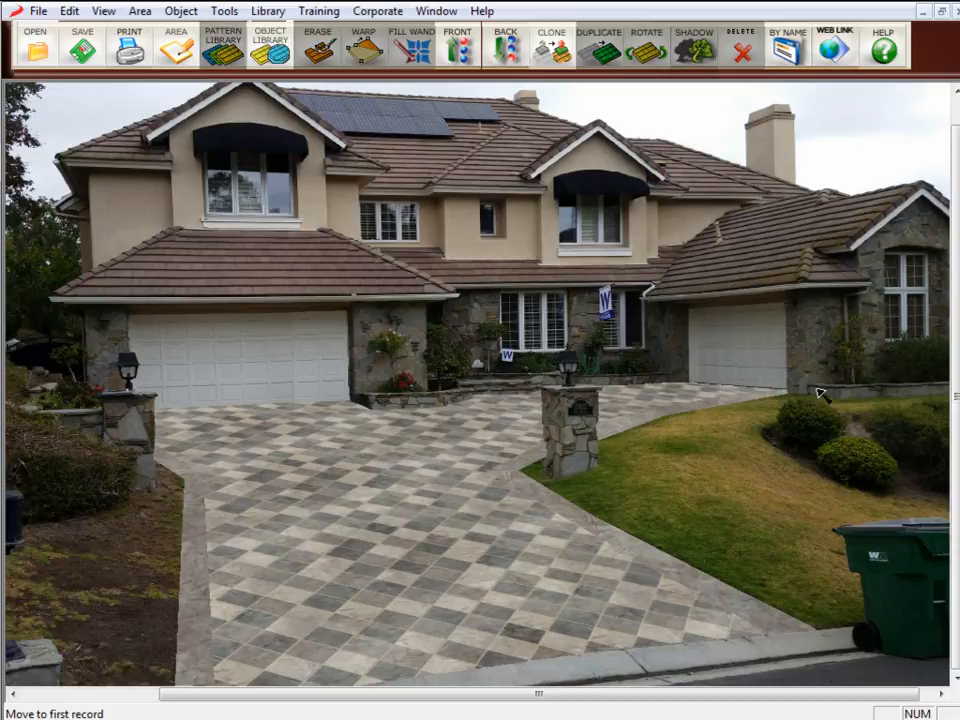
Insert the CNTRY-02 design from the Miscellaneous Templates object library into the photo
left_click(270, 44)
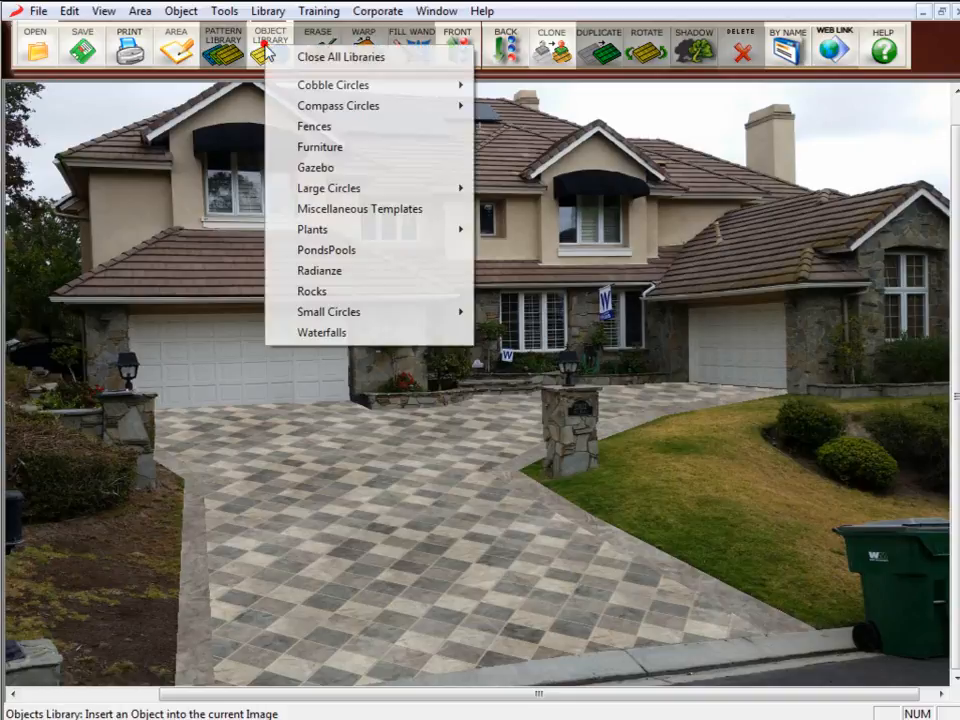
left_click(393, 212)
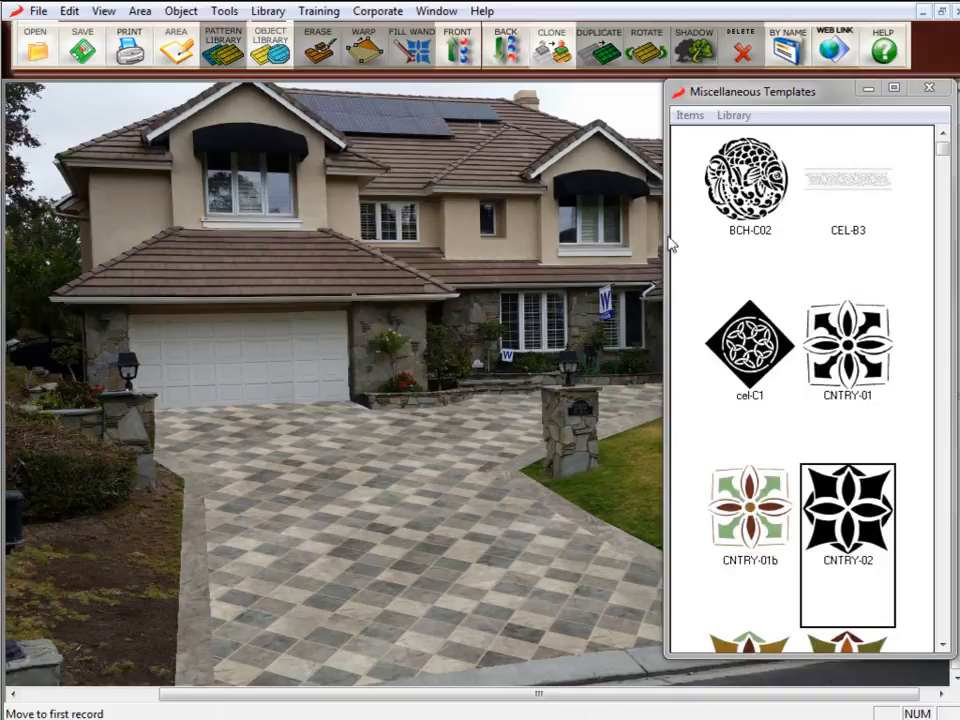
double_click(868, 520)
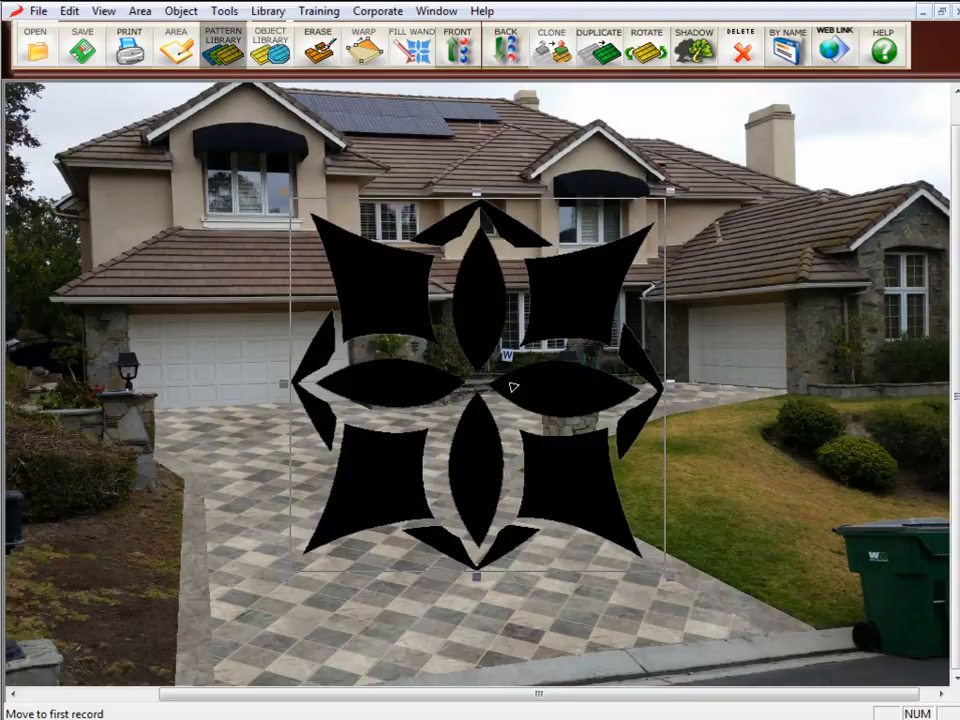
Load the Charcaol texture from the Century Textures library into the Fill Wand for the template
left_click(418, 52)
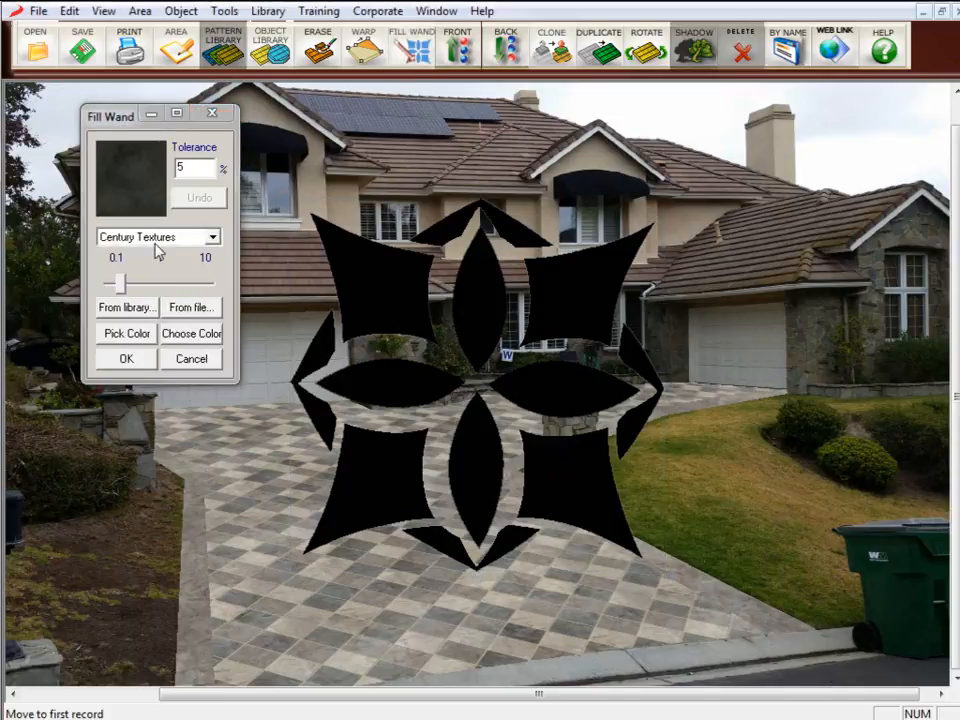
left_click(135, 311)
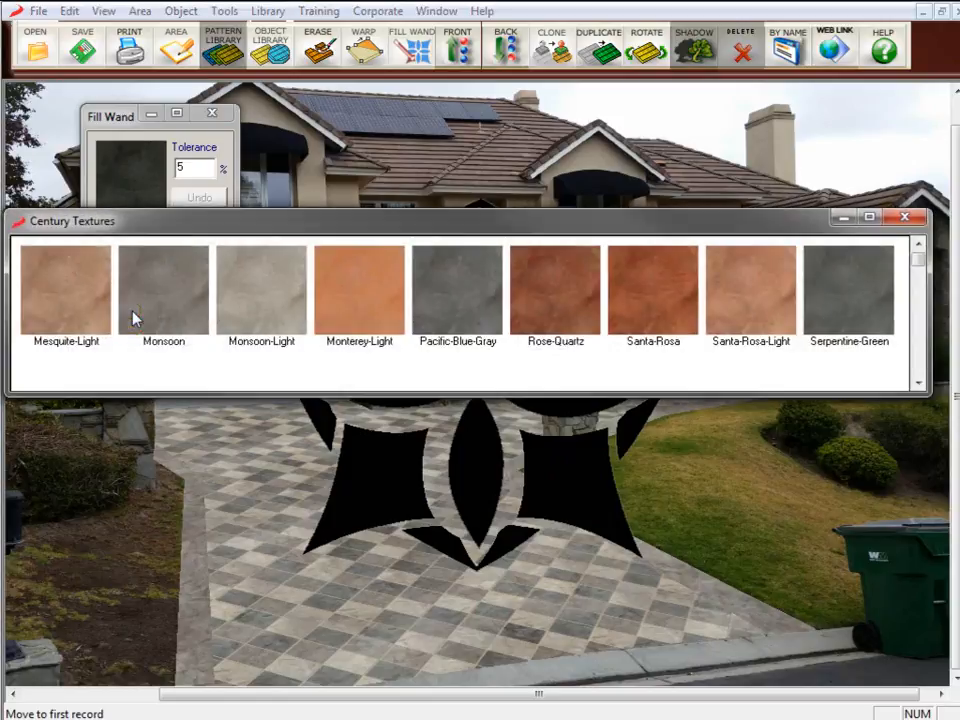
left_click(918, 382)
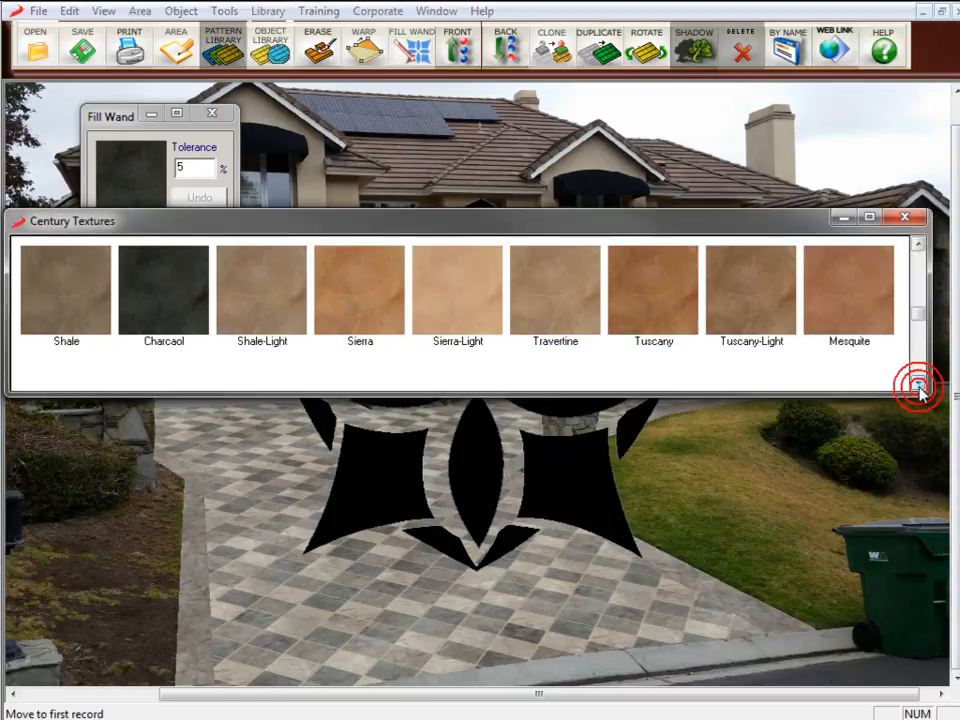
double_click(170, 313)
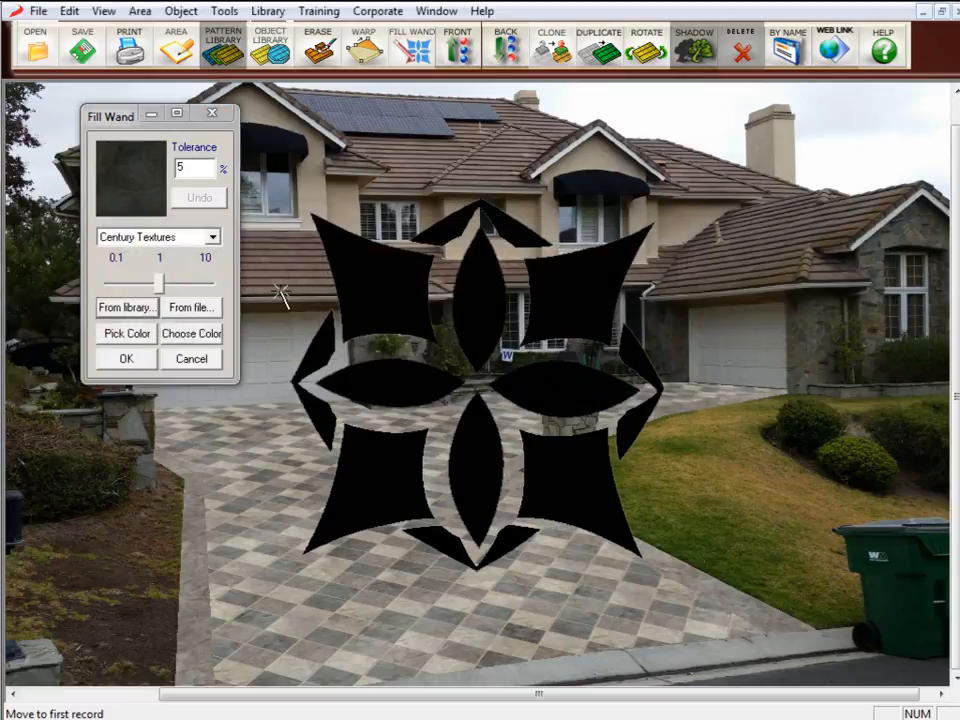
Fill the template's four large corner shapes with the Charcaol texture
left_click(376, 292)
left_click(574, 312)
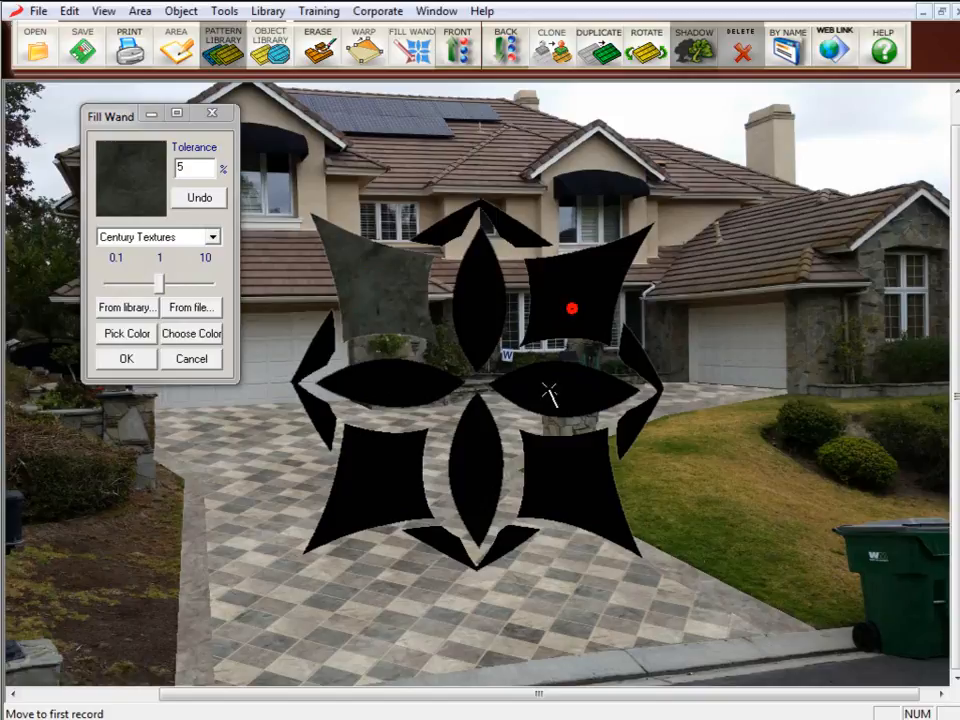
left_click(564, 486)
left_click(386, 474)
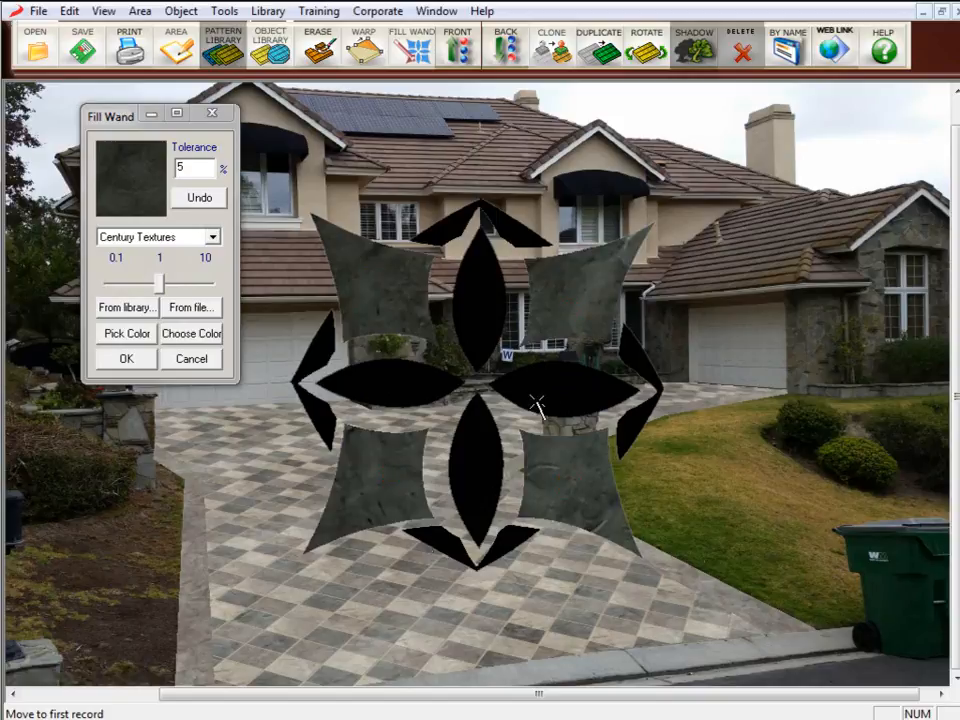
Undo the last three texture fills, leaving only the upper-left corner shape filled
left_click(203, 199)
left_click(207, 201)
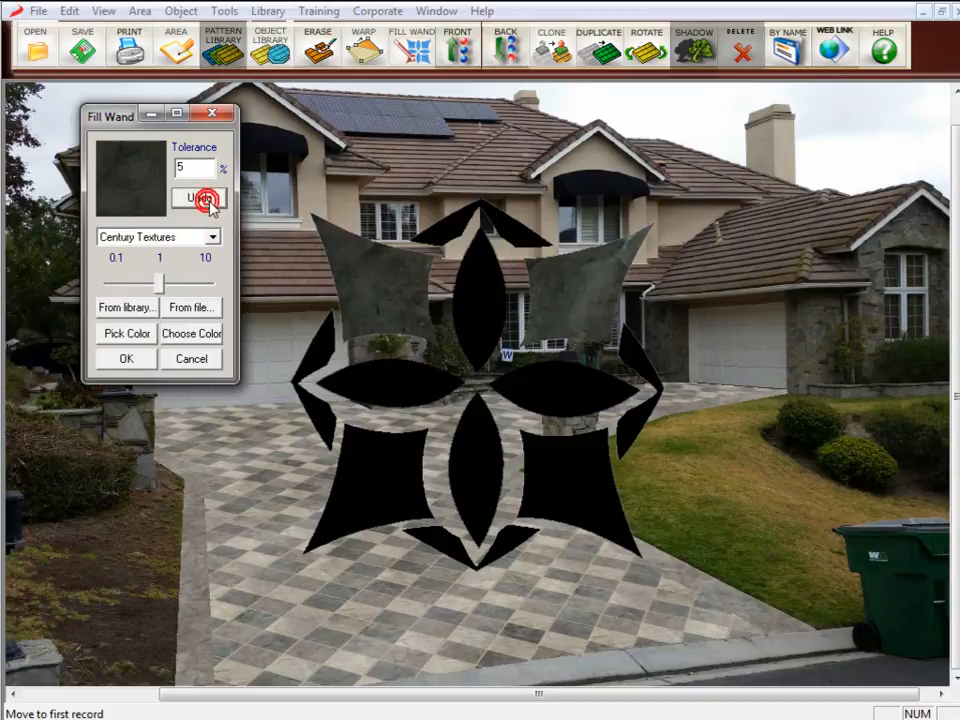
left_click(208, 201)
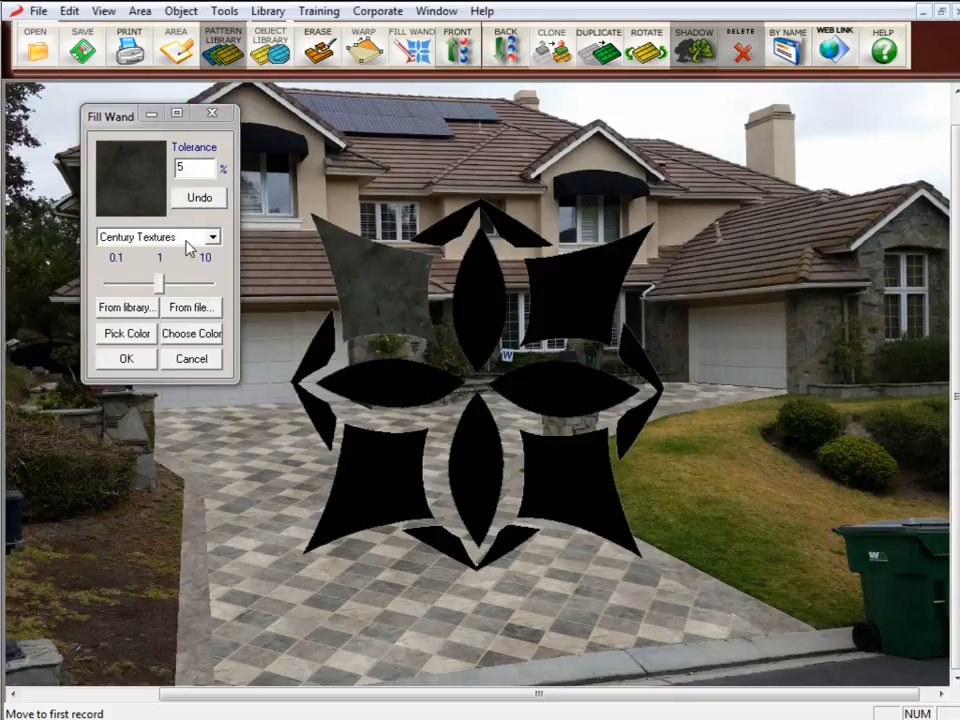
Test a lower texture scale, close to 0.1, on the upper-right corner shape and undo all remaining fills
left_click_drag(158, 285, 124, 292)
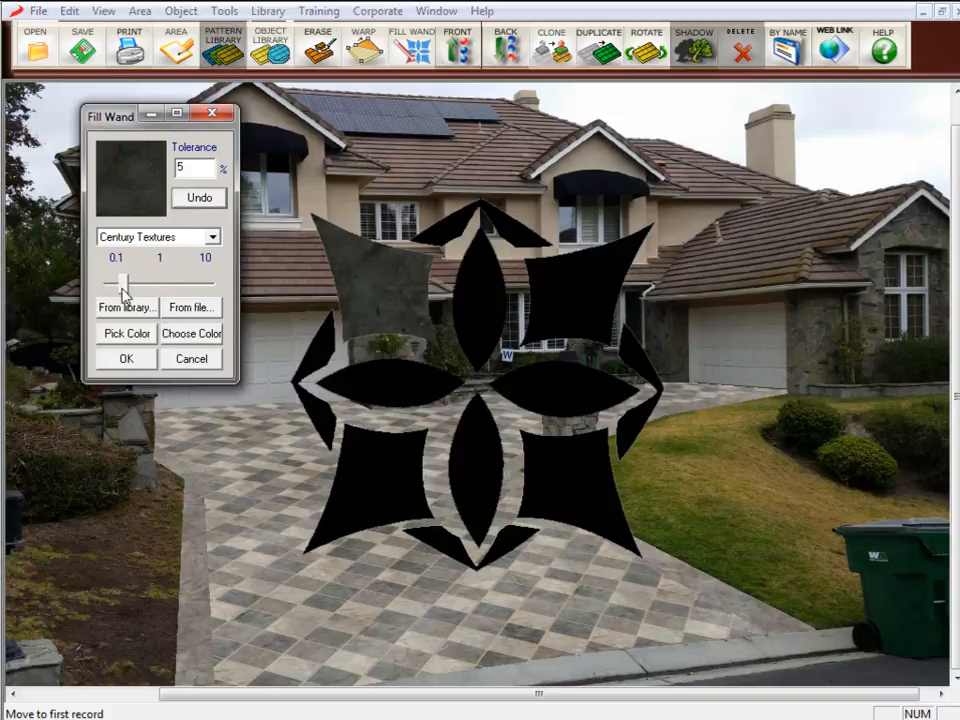
left_click(597, 295)
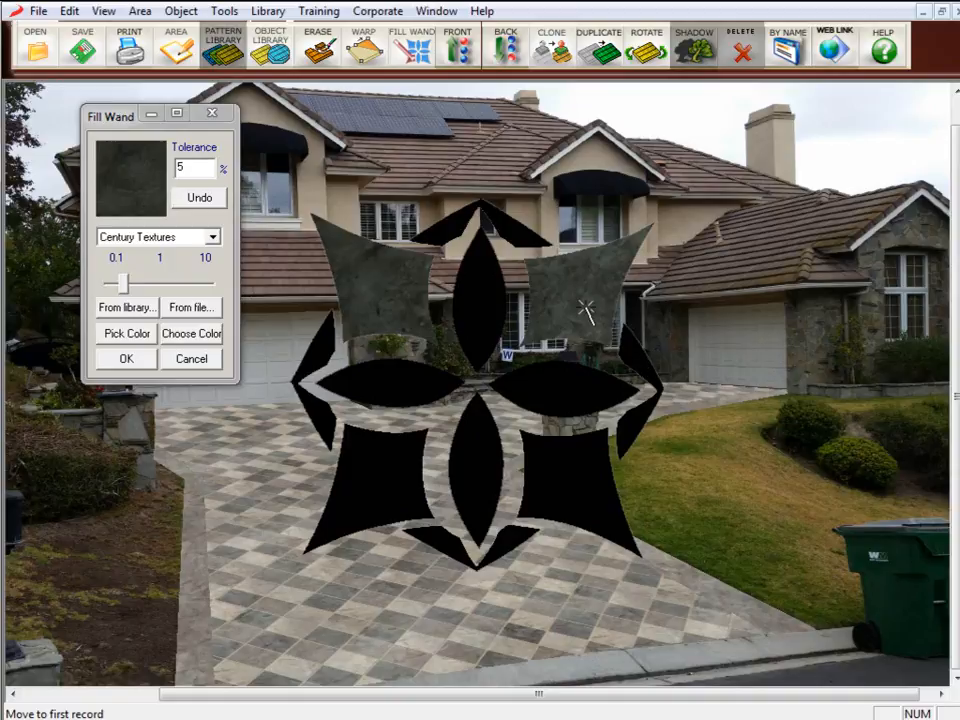
left_click(203, 200)
left_click(203, 200)
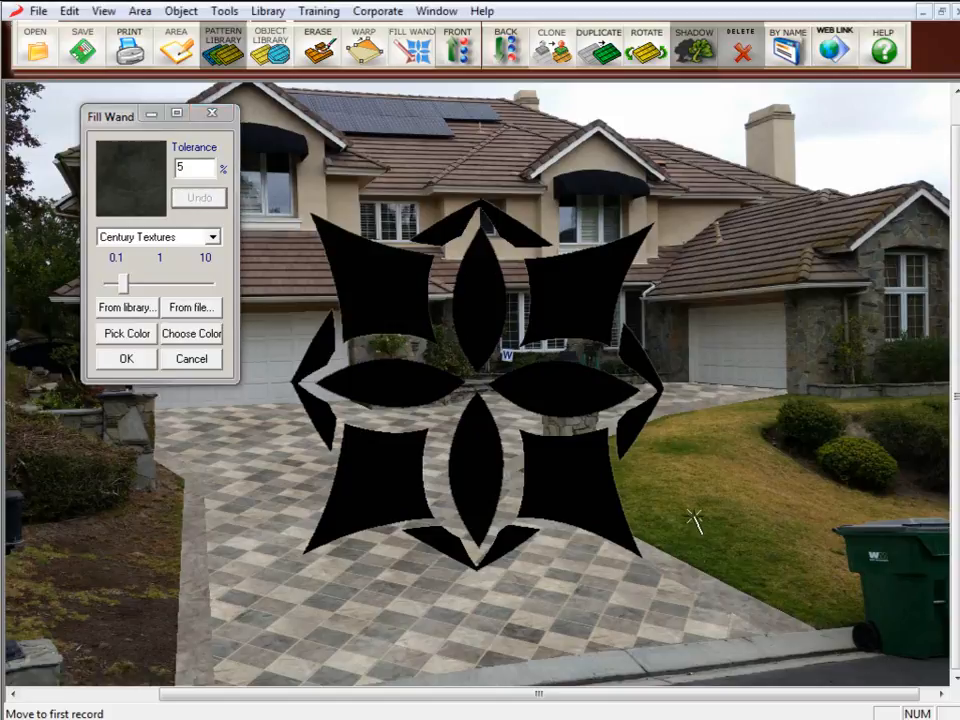
Fill the template's four large corner shapes with the Charcaol texture at the reduced scale
left_click(400, 298)
left_click(555, 294)
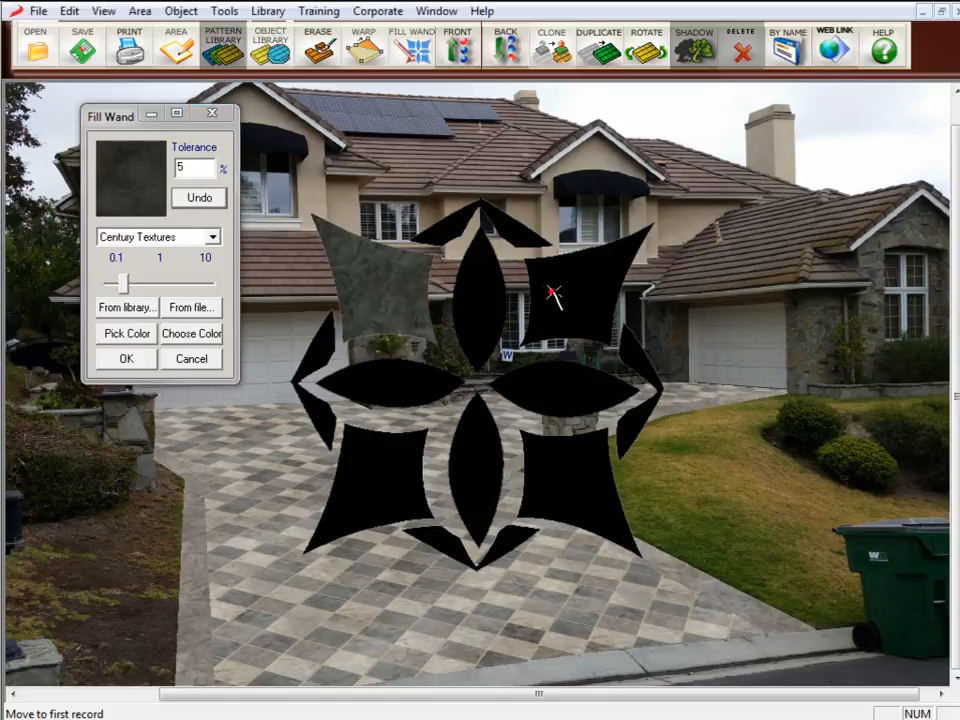
left_click(574, 476)
left_click(375, 477)
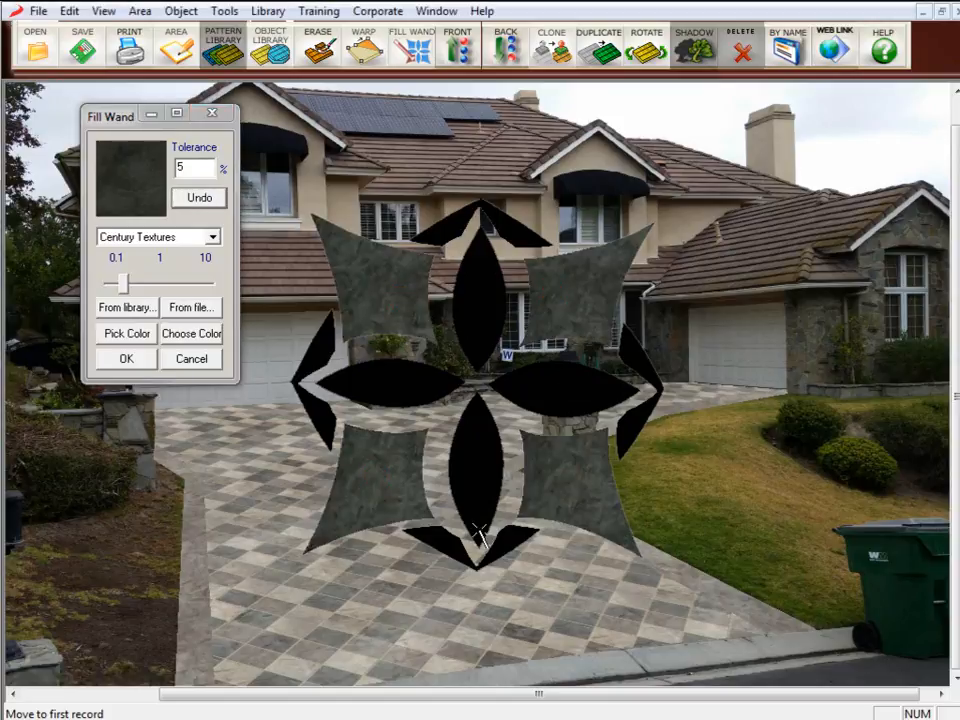
Load the Monsoon texture from the Century Textures library into the Fill Wand
left_click(136, 309)
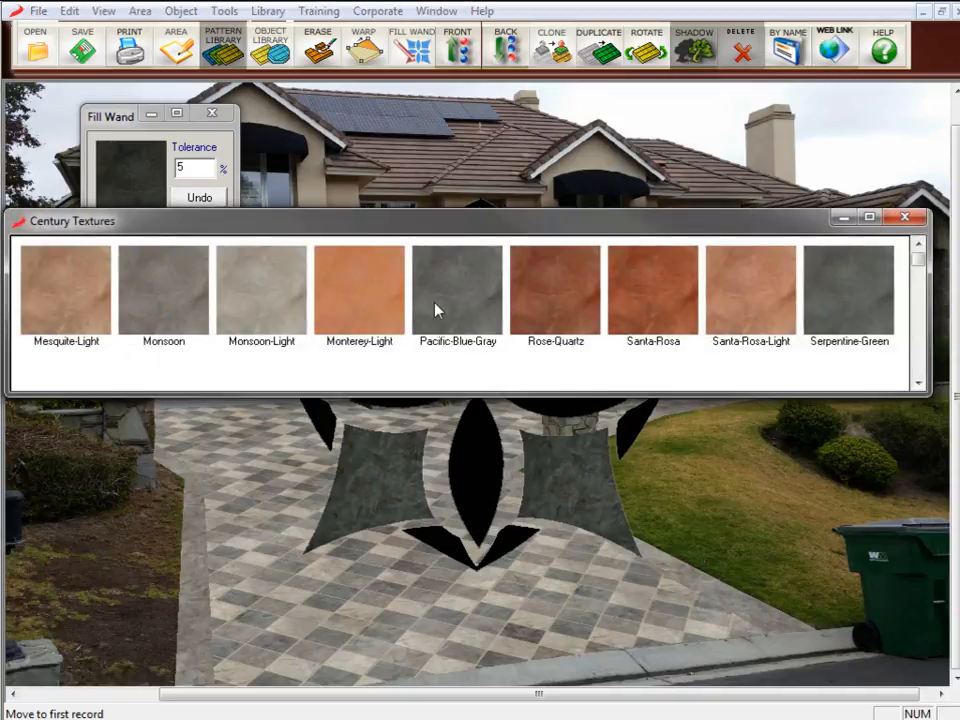
left_click(159, 295)
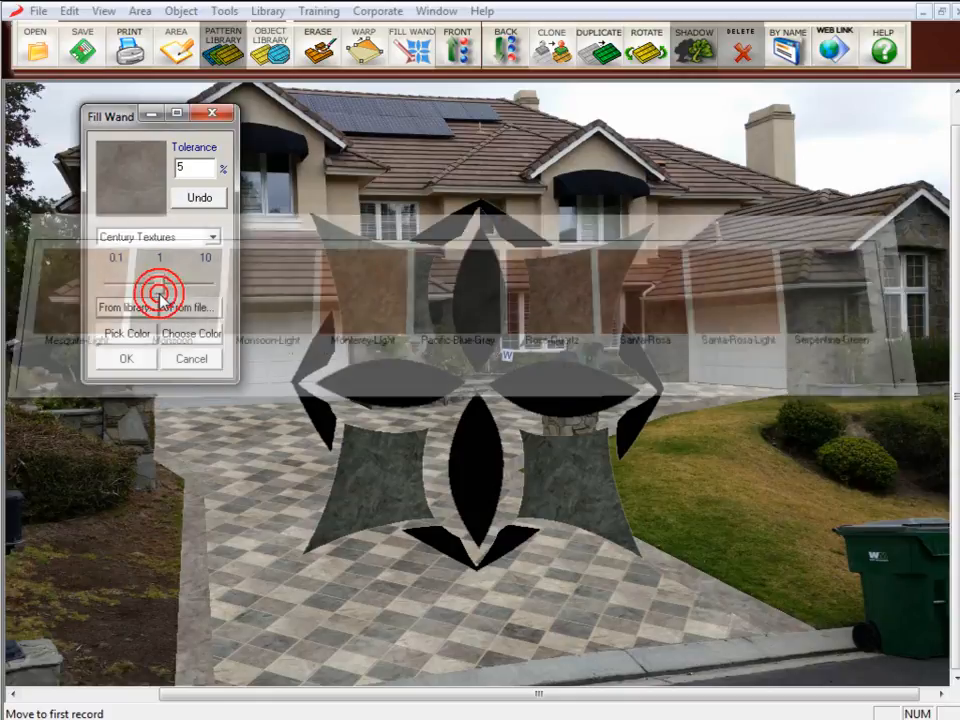
Try the Monsoon texture at scale 1 on three of the template's petals and undo those fills
left_click(405, 381)
left_click(465, 304)
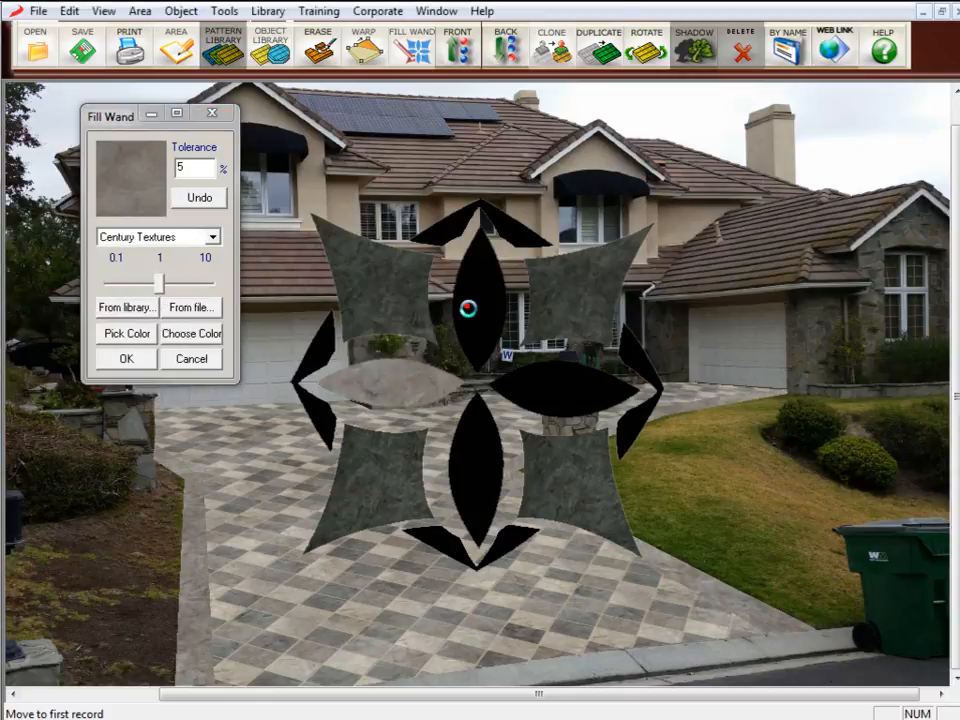
left_click(569, 401)
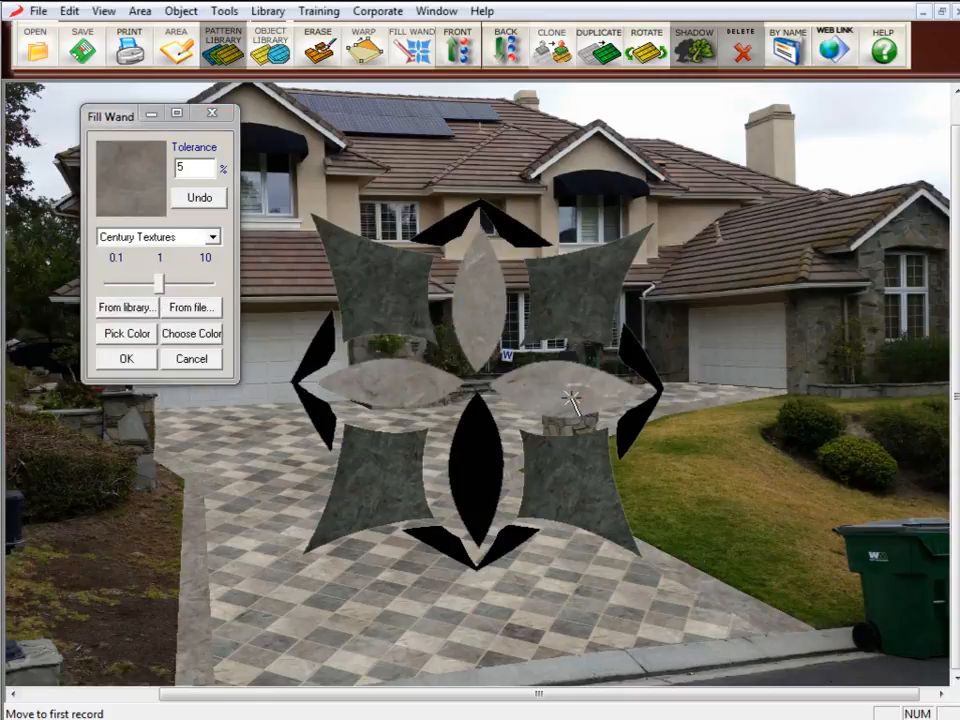
left_click(197, 199)
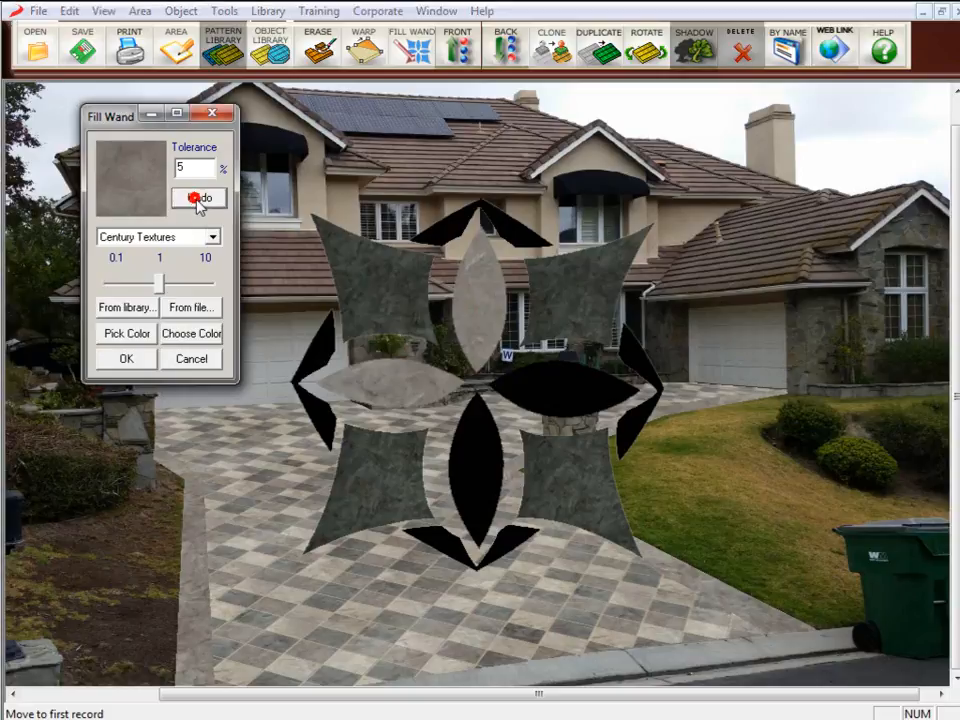
left_click(197, 199)
left_click(199, 198)
Lower the Monsoon texture's scale to between 0.1 and 1 and fill all four petal shapes with it
left_click(156, 281)
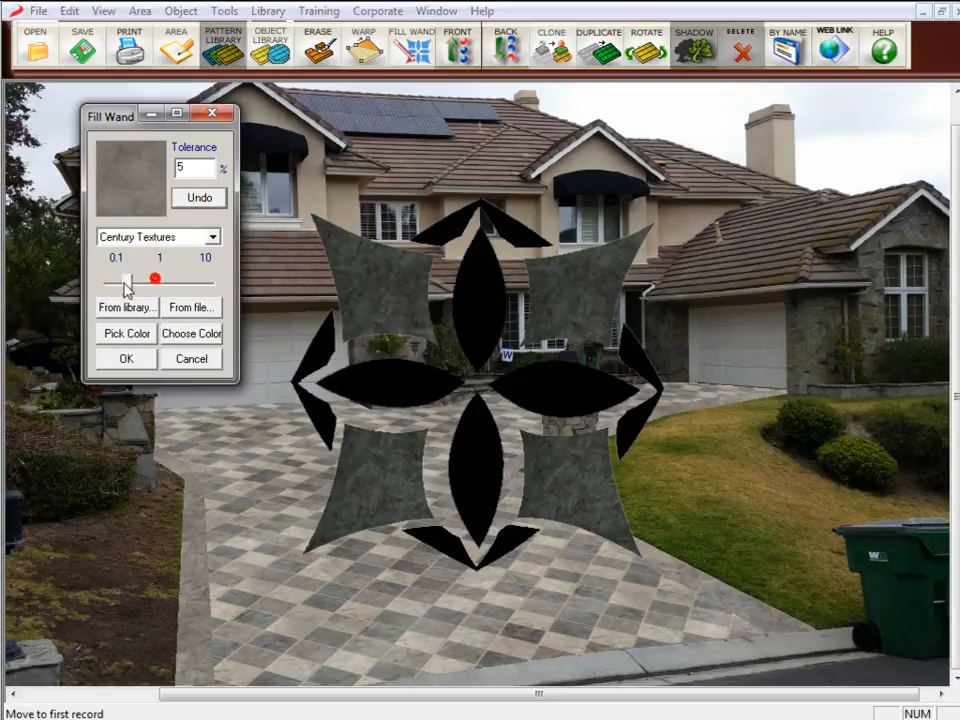
left_click(394, 389)
left_click(472, 299)
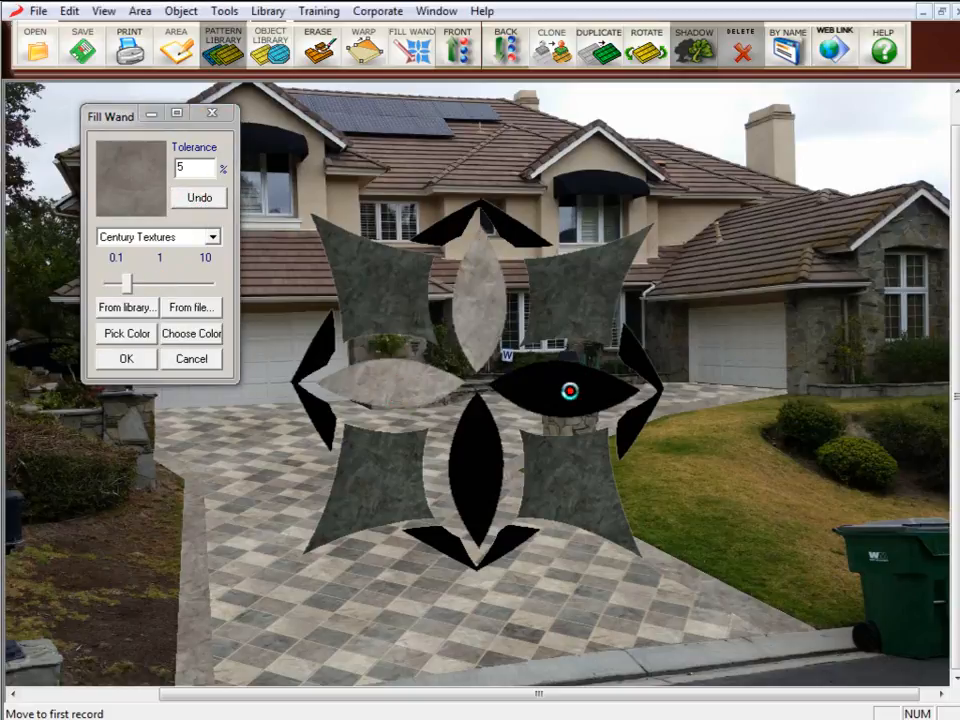
left_click(572, 392)
left_click(473, 465)
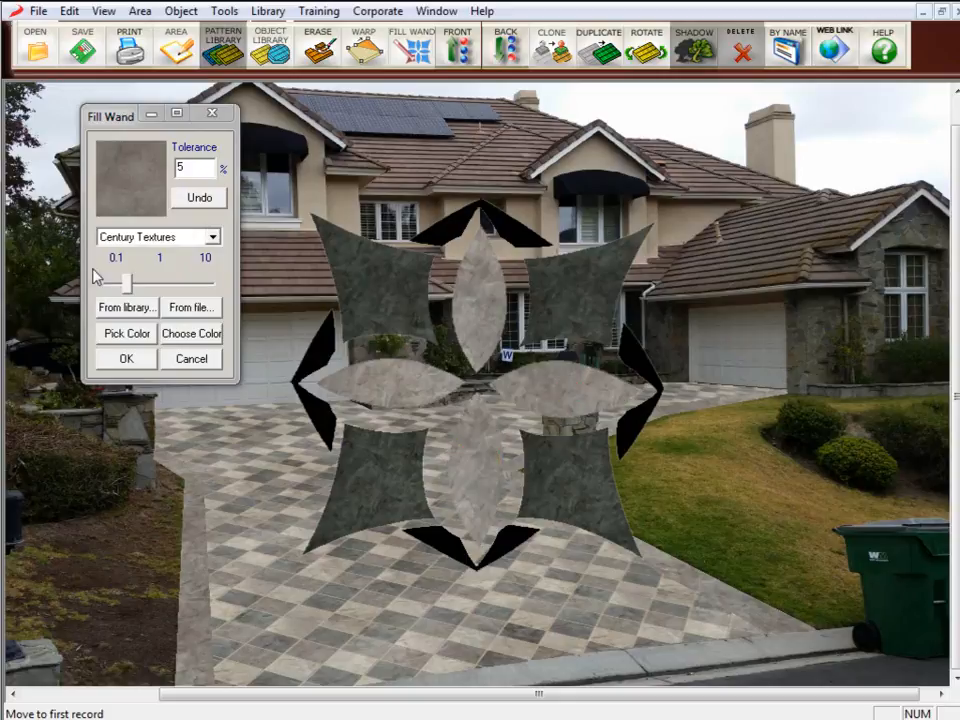
Fill the outer pointed shapes with Serpentine-Green from Century Textures at a scale between 0.1 and 1, and accept all fills
left_click(126, 306)
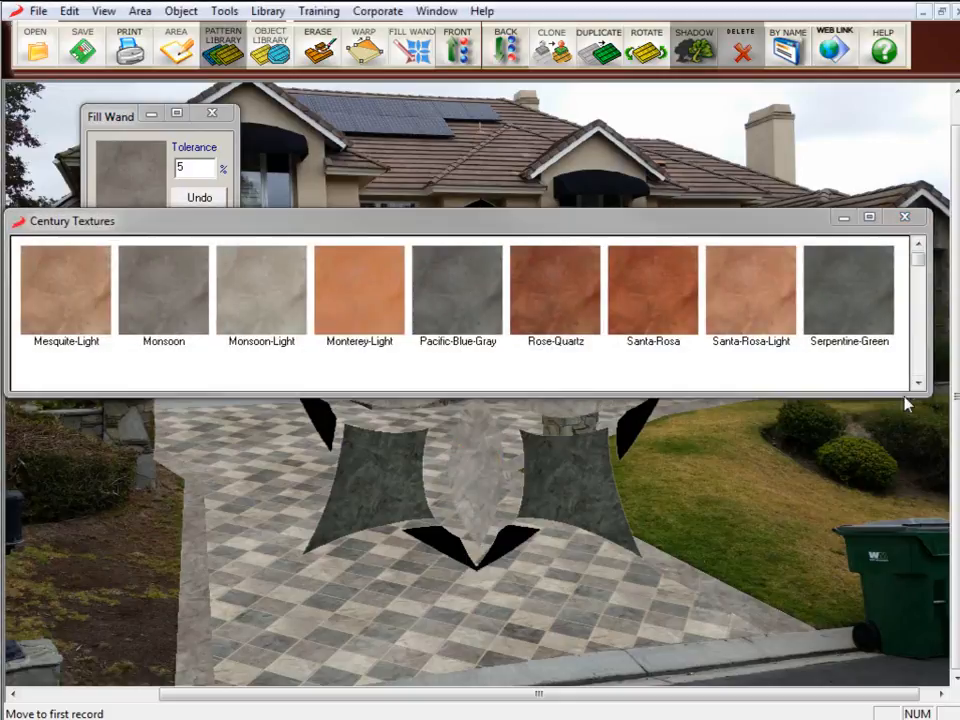
double_click(872, 326)
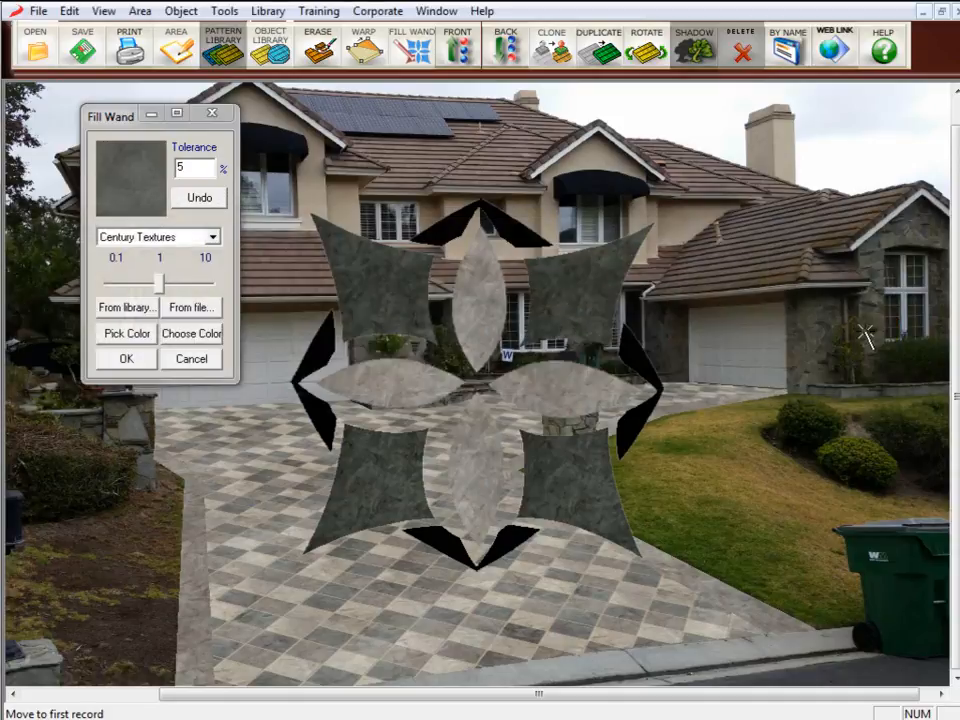
left_click_drag(156, 282, 133, 282)
left_click(510, 229)
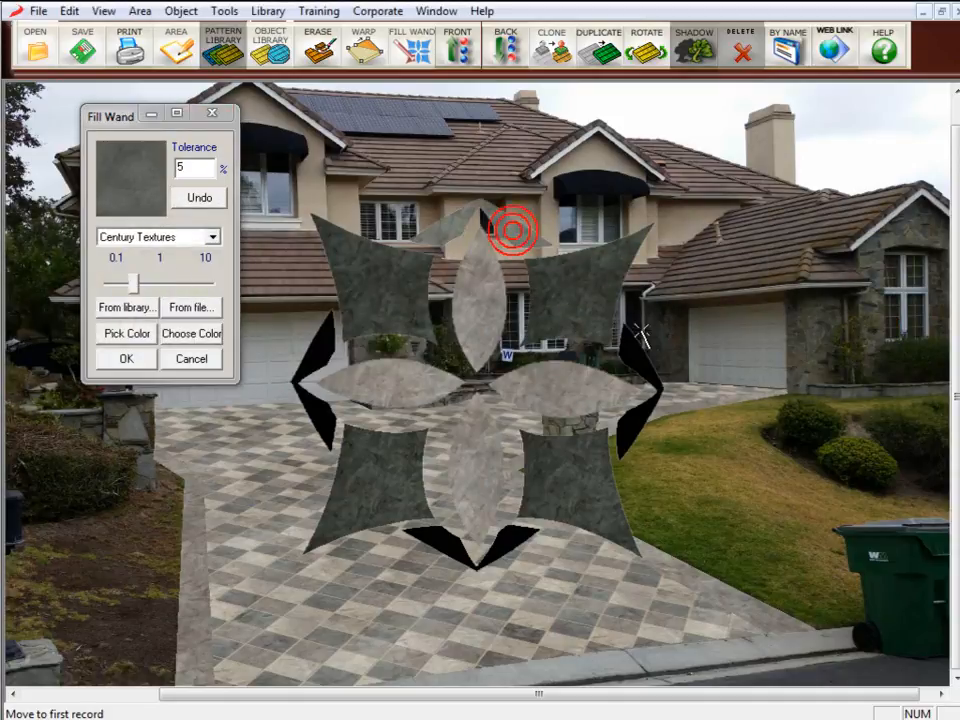
left_click(640, 362)
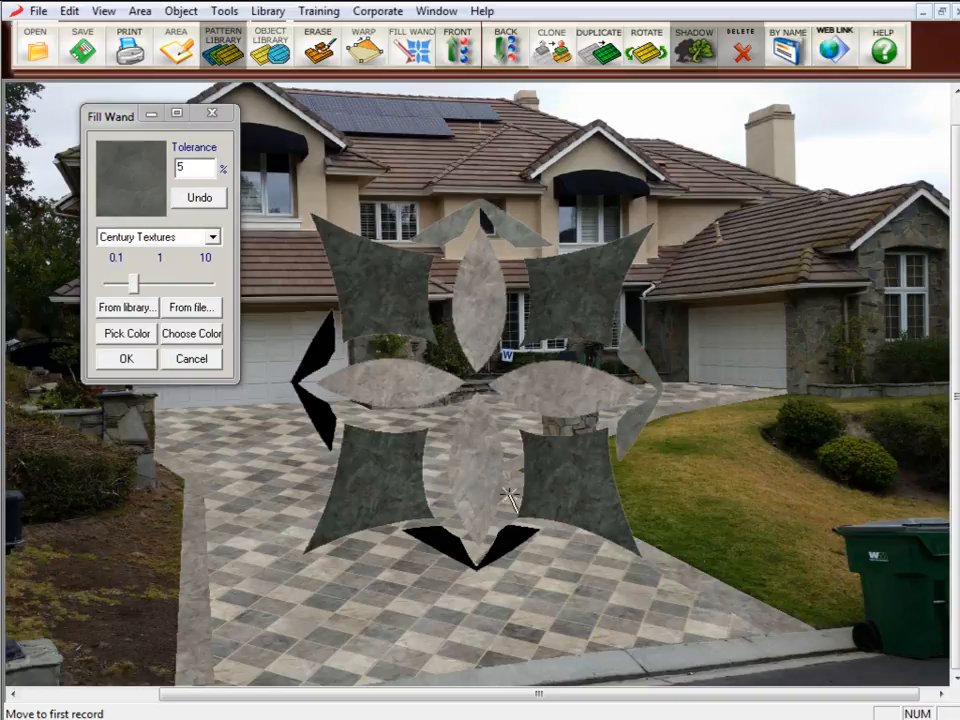
left_click(447, 560)
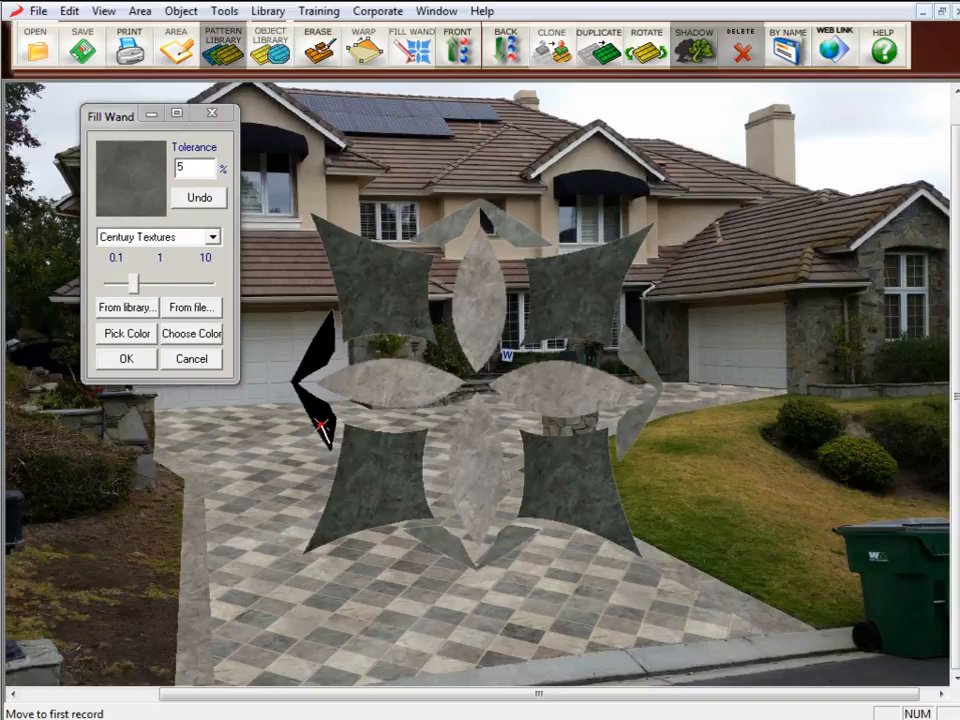
left_click(322, 428)
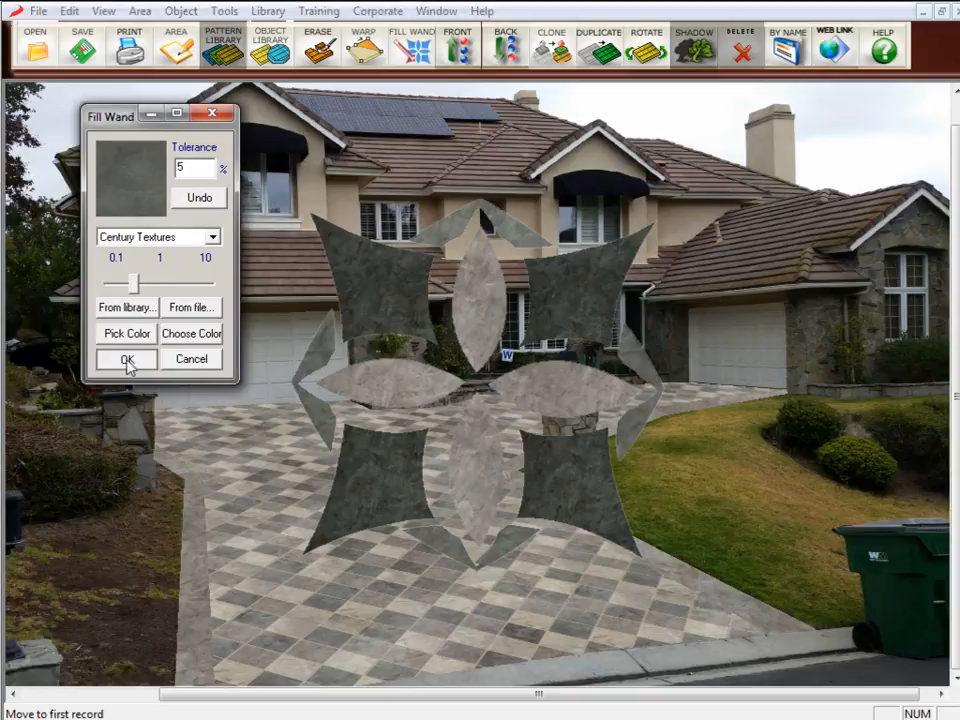
left_click(127, 360)
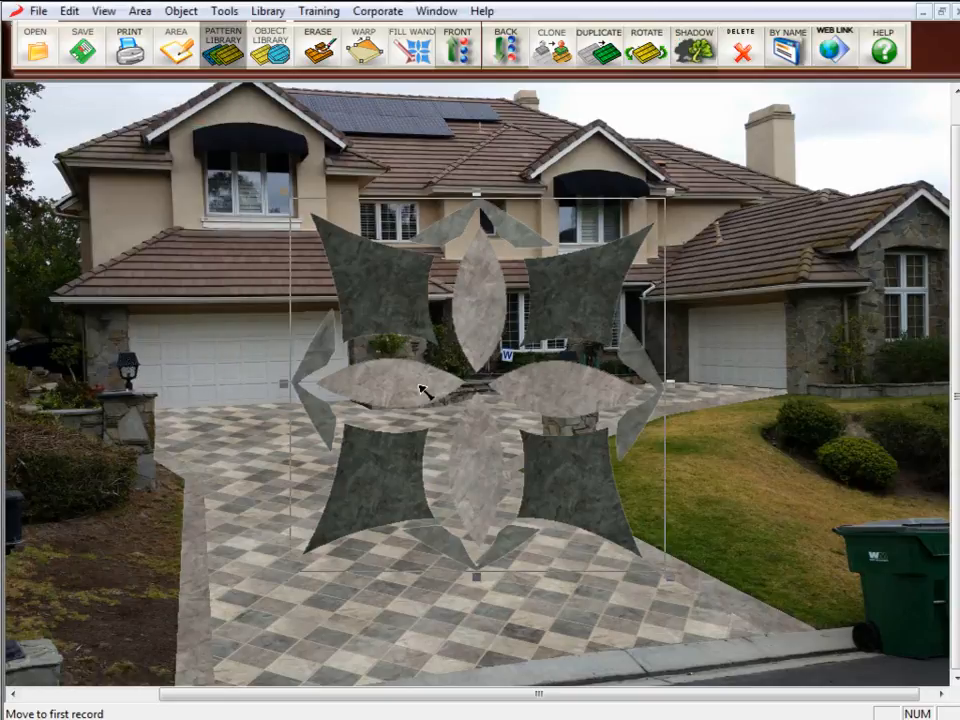
Move the textured template slightly lower and export it as the Land Object file "Fill wand test" in Training_Movies-new
left_click_drag(386, 310, 376, 345)
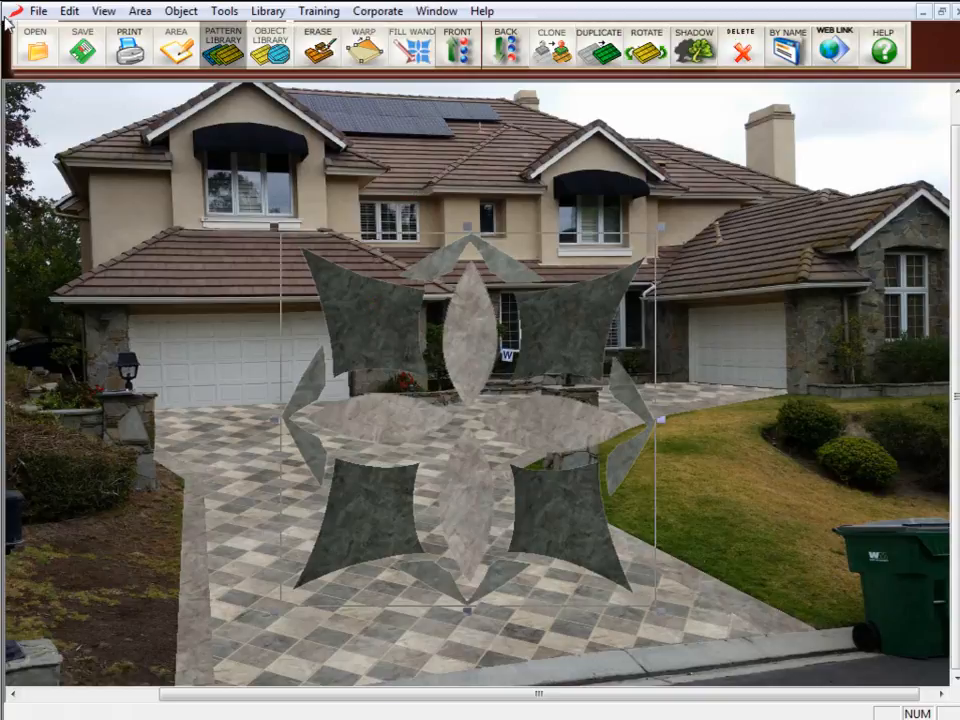
left_click(36, 11)
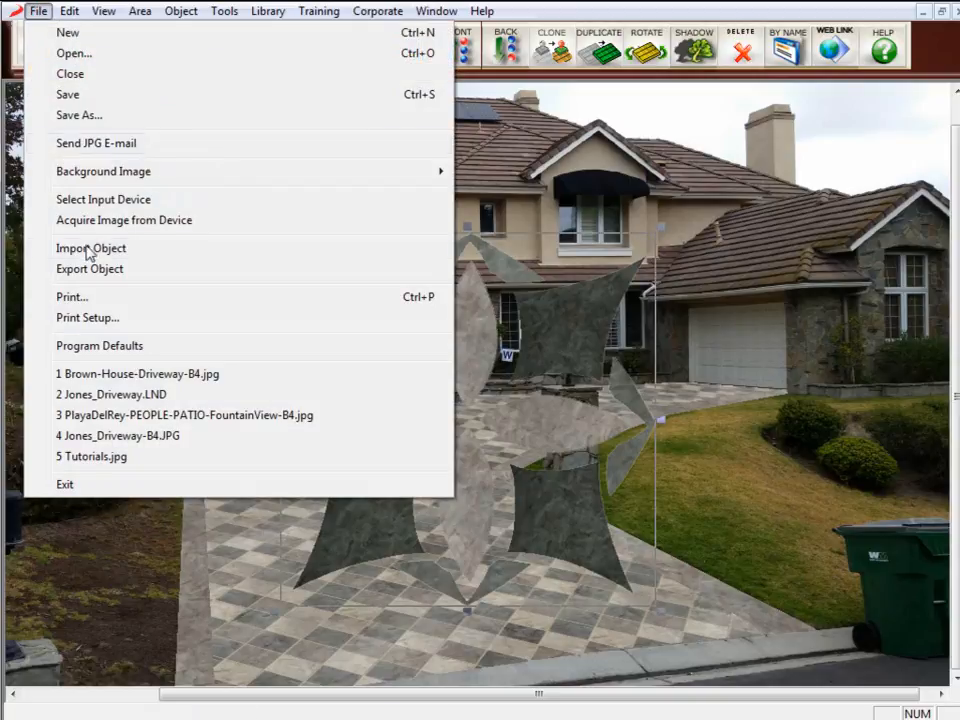
left_click(128, 270)
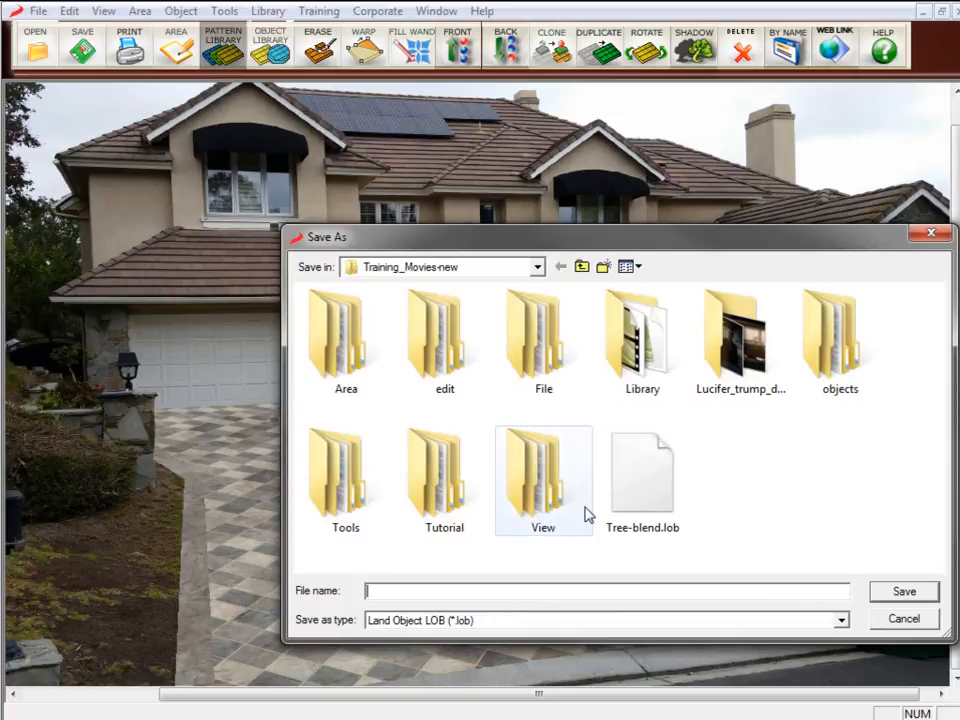
type("Fill wand test")
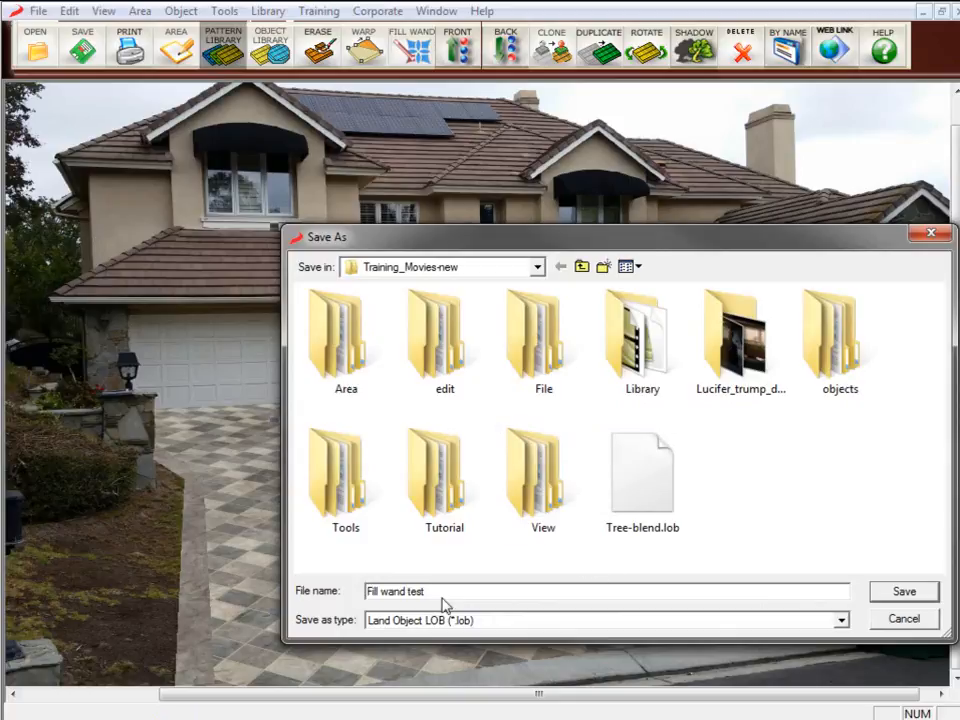
left_click(916, 599)
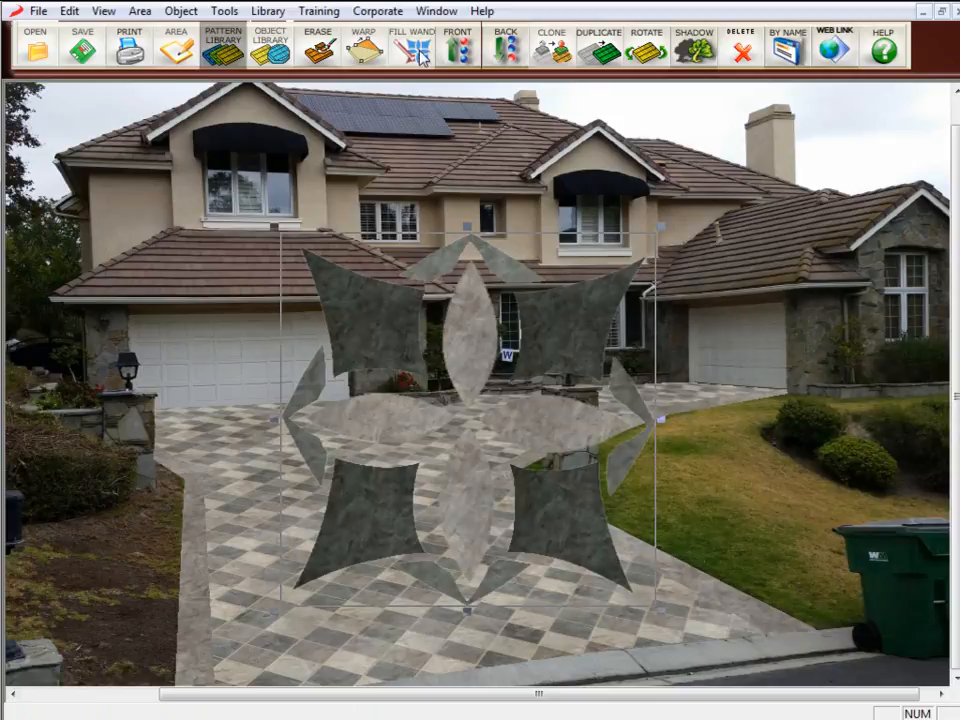
Warp the template in Horizontal mode so that it lies flat in perspective on the front part of the driveway
left_click(364, 45)
left_click(812, 178)
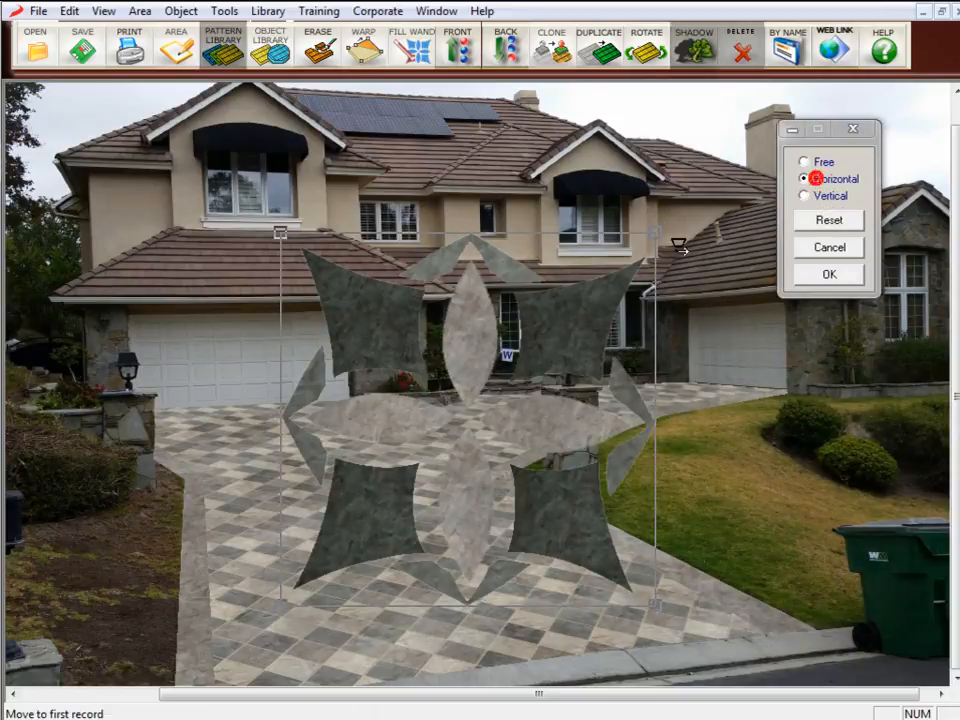
left_click_drag(657, 231, 527, 469)
left_click_drag(275, 490, 264, 512)
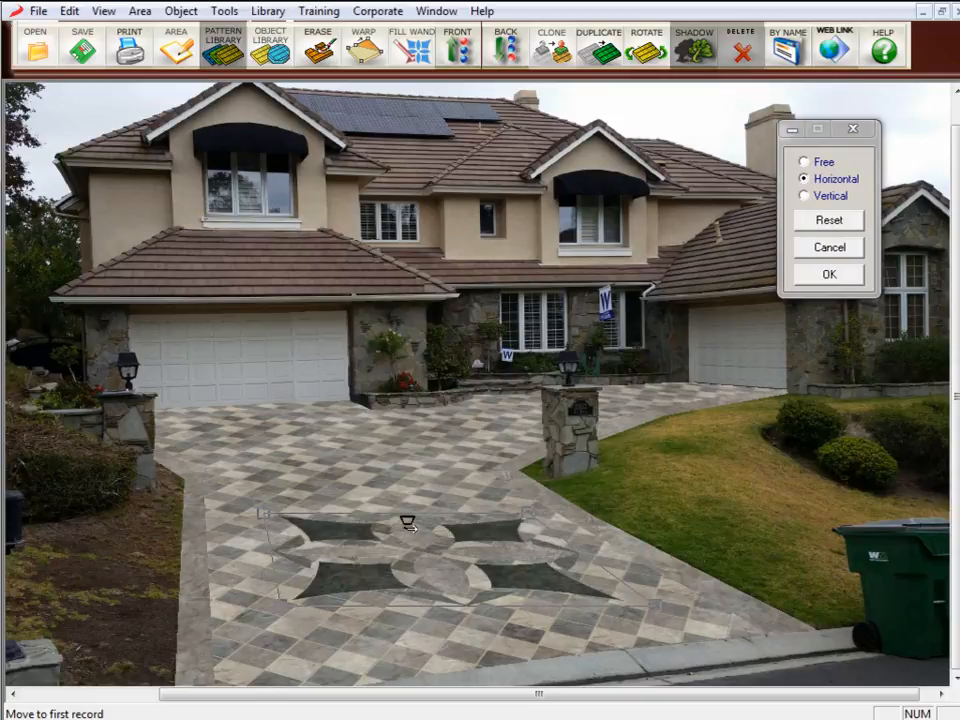
key("Return")
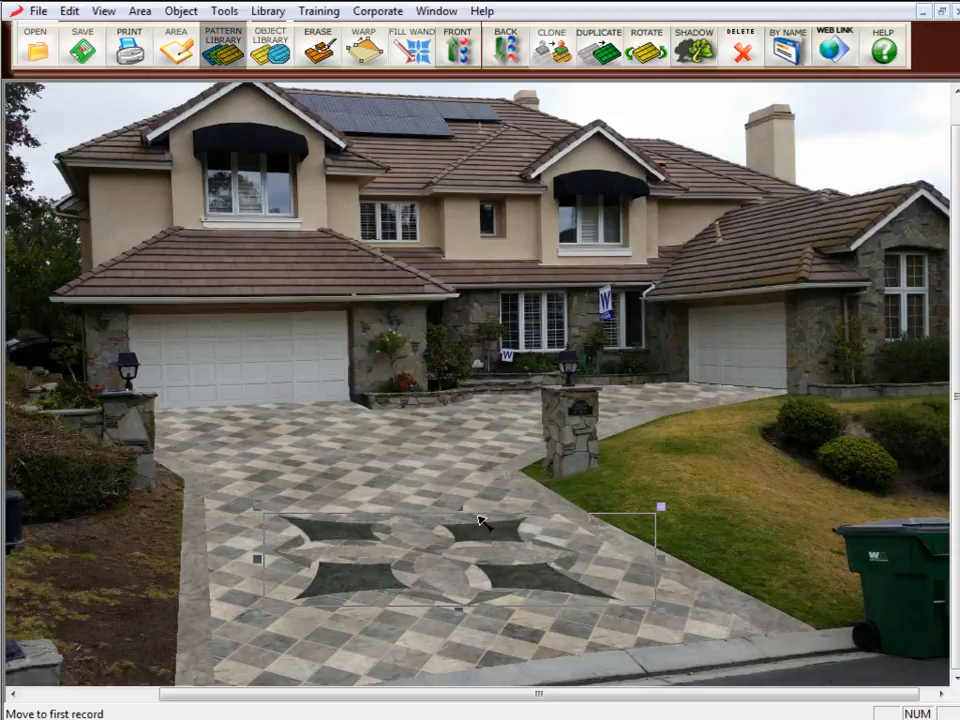
Delete the warped template from the photo and open the Miscellaneous Templates object library
key("Delete")
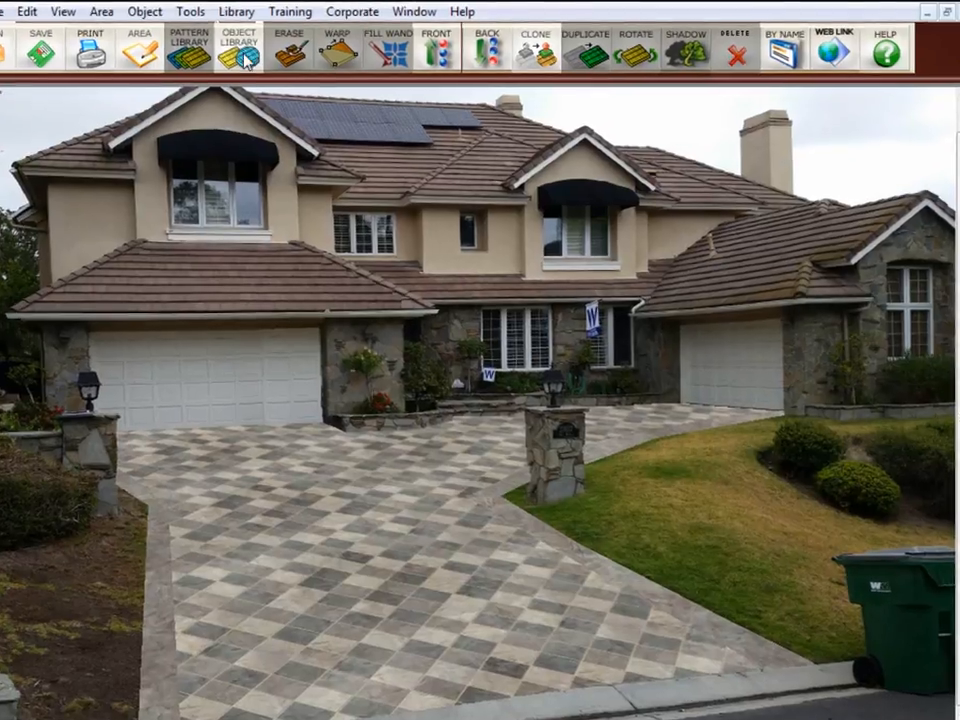
left_click(268, 55)
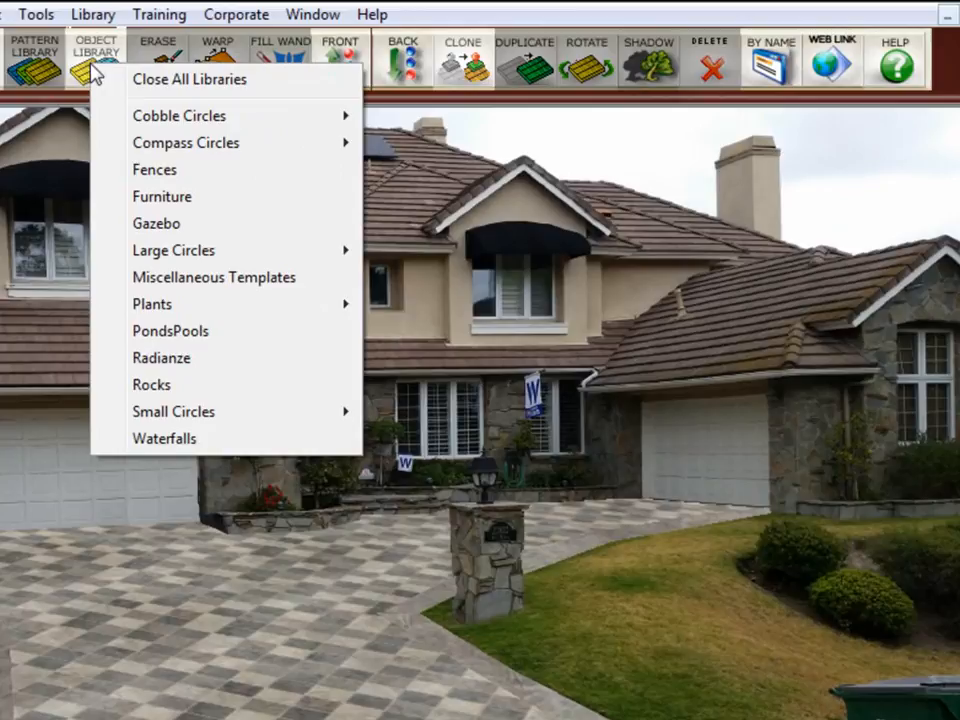
left_click(240, 278)
Add the exported file Fill wand test.LOB as a new item in the Miscellaneous Templates library
left_click(664, 178)
left_click(630, 153)
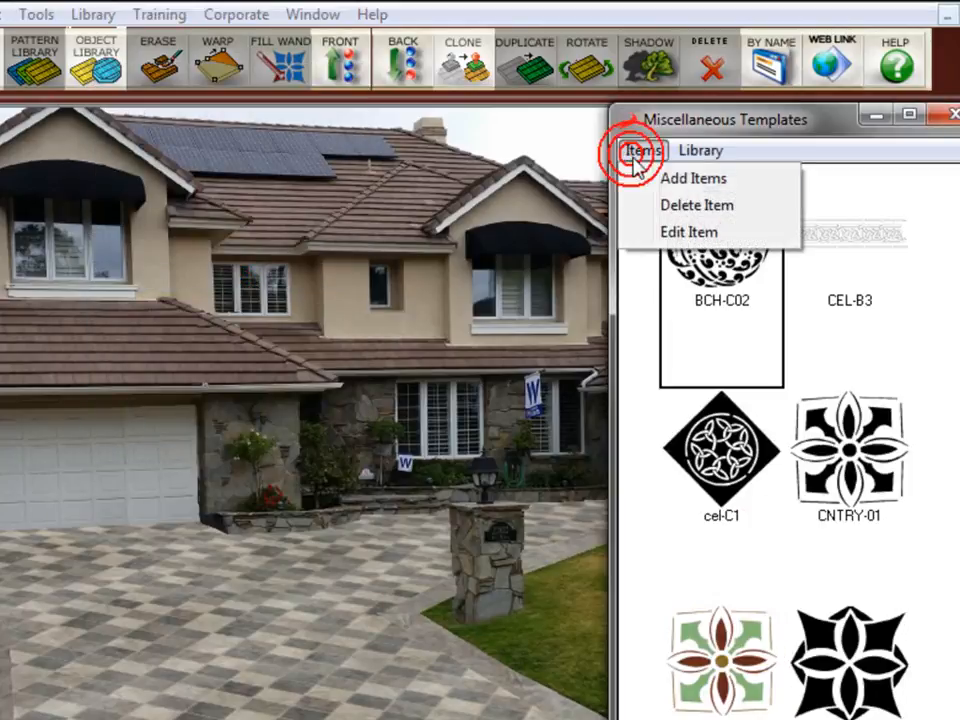
left_click(652, 181)
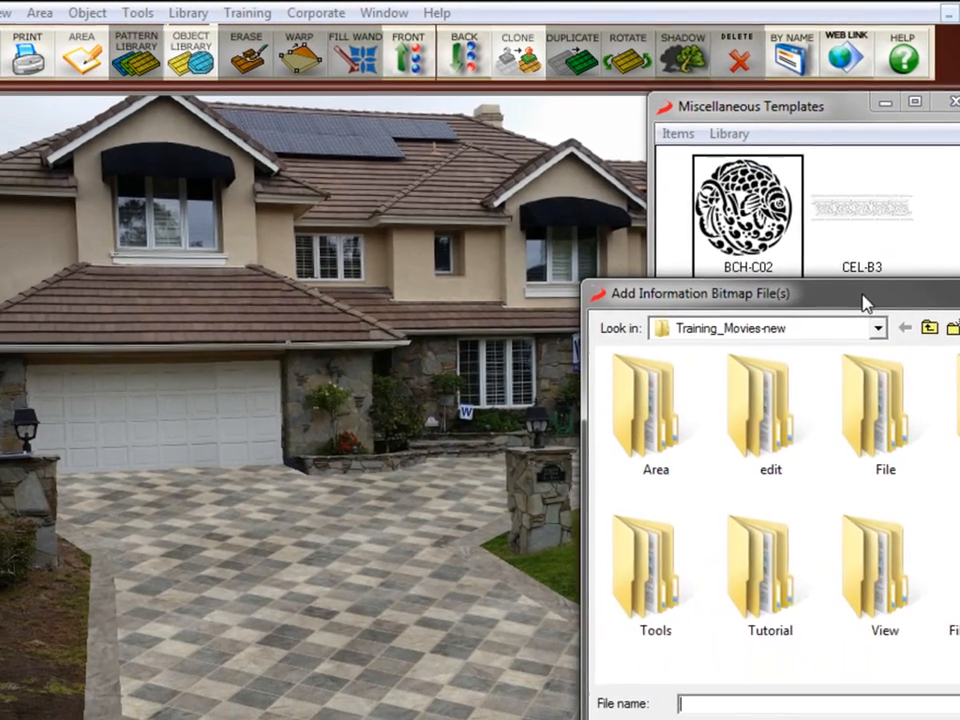
left_click_drag(854, 361, 318, 165)
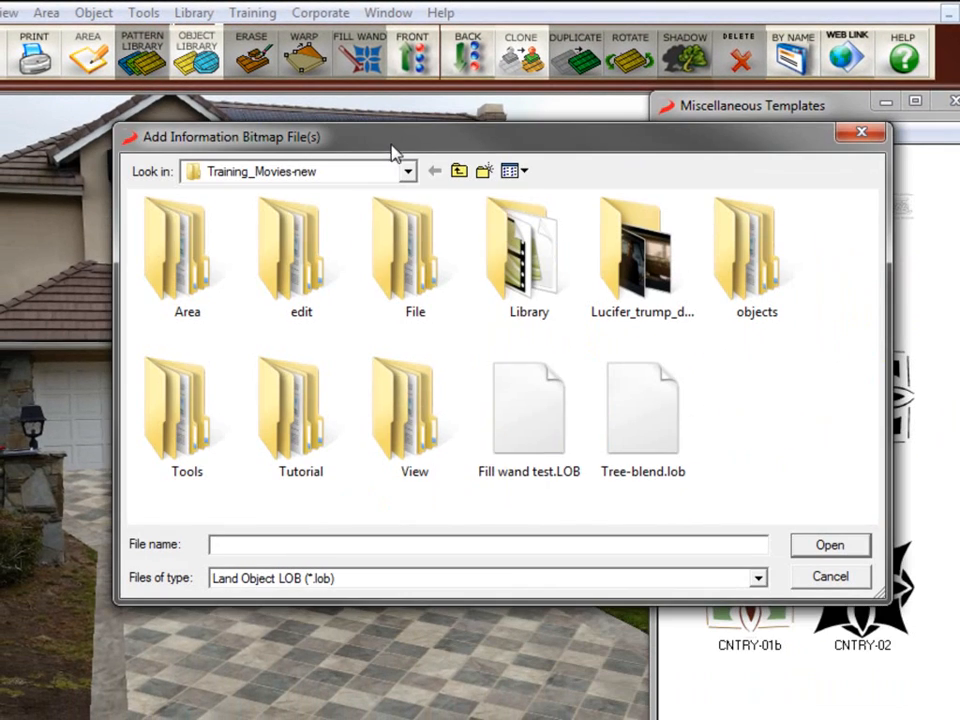
double_click(549, 435)
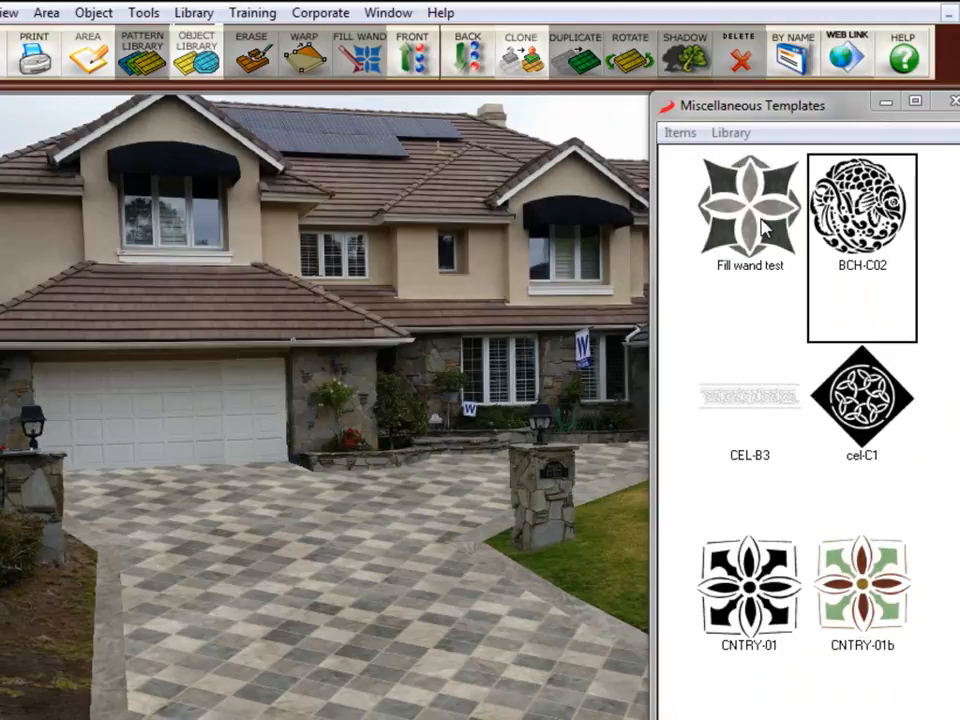
Save the Miscellaneous Templates library and place its Fill wand test template in the house photo
left_click(761, 214)
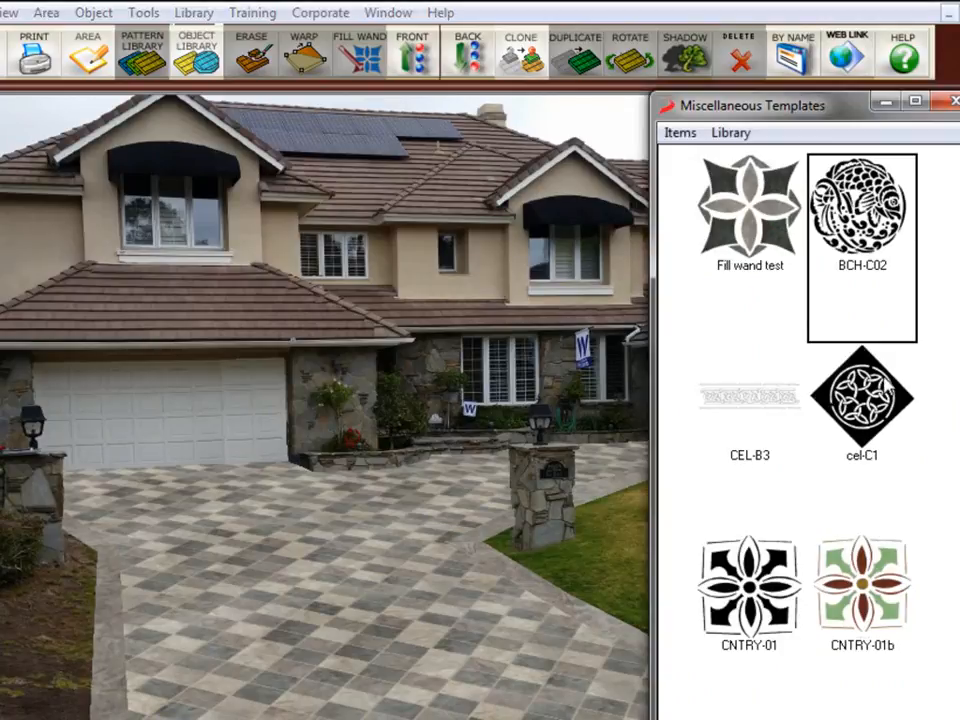
left_click(730, 133)
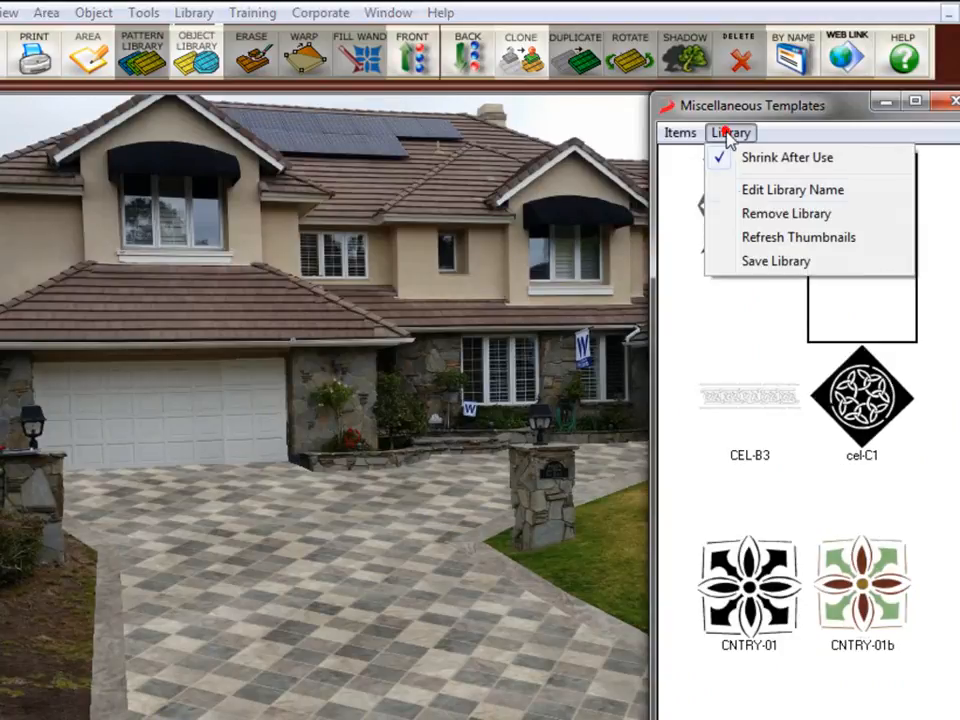
left_click(762, 267)
left_click(390, 456)
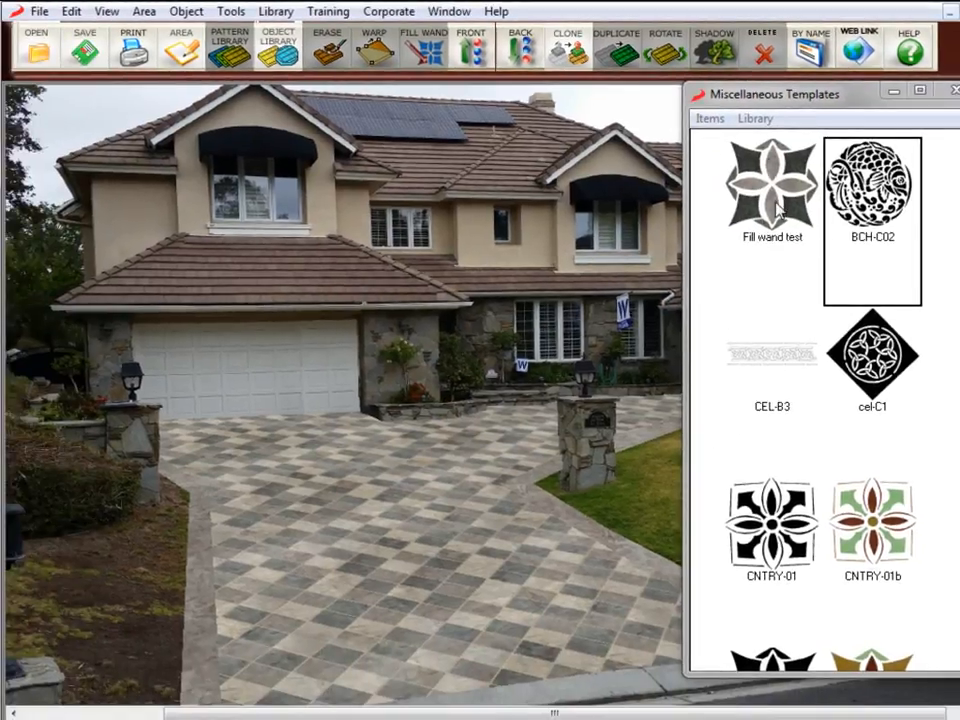
double_click(777, 199)
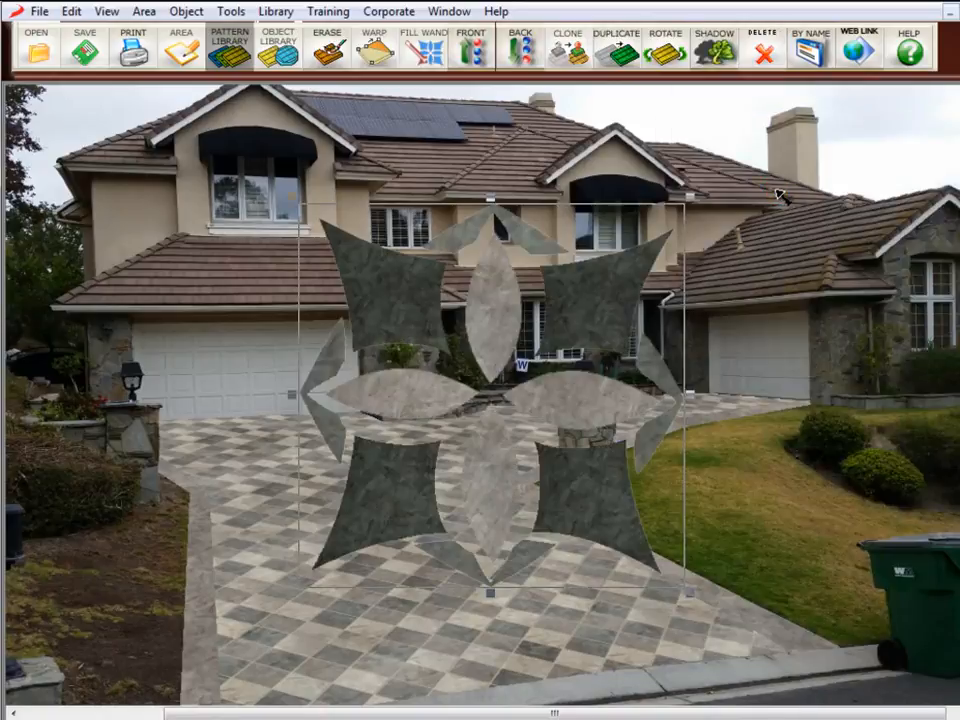